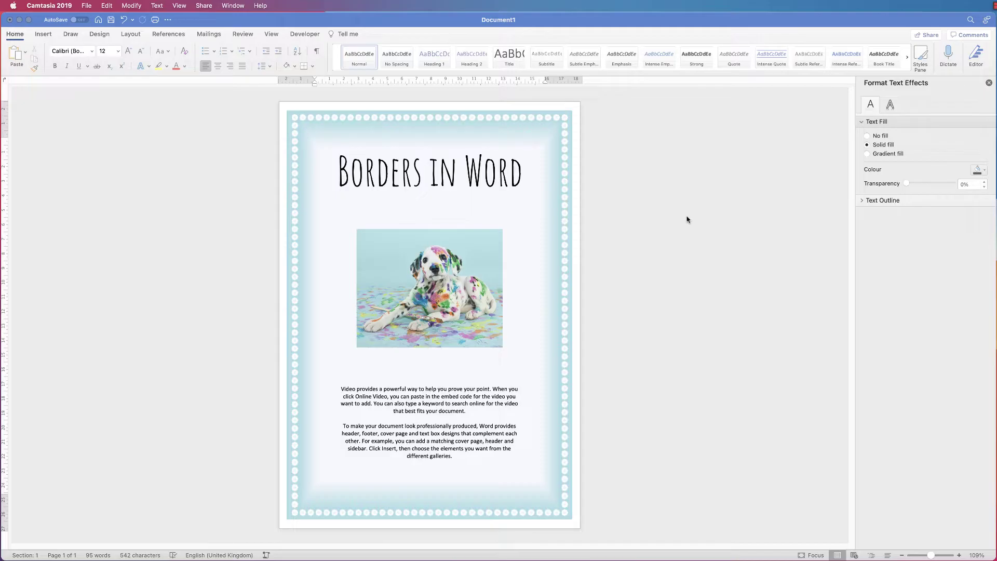
# Step: Undo the last three changes to strip the dotted blue border design from the page
pyautogui.click(564, 121)
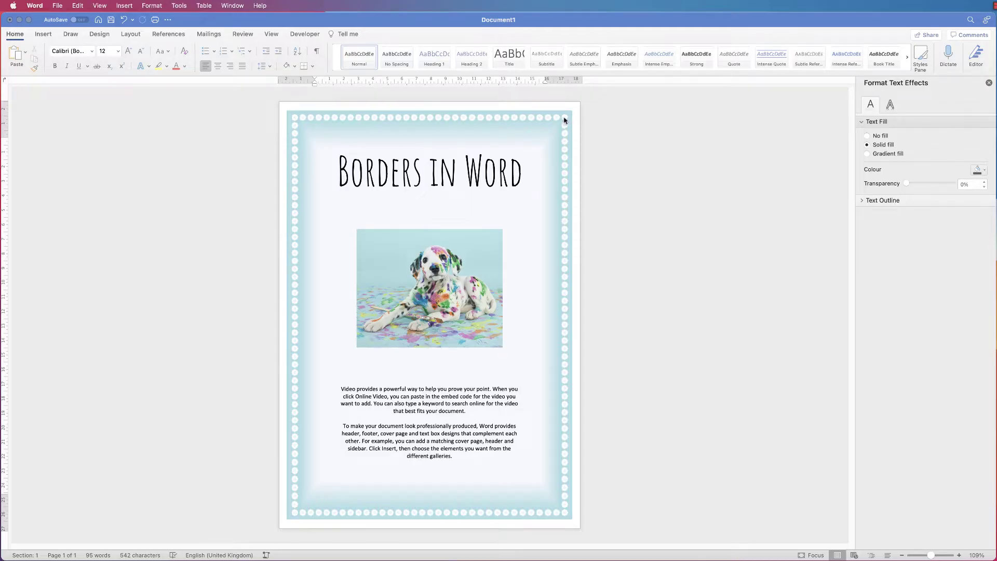
pyautogui.press('super+z')
pyautogui.press('super+z')
pyautogui.press('super+z')
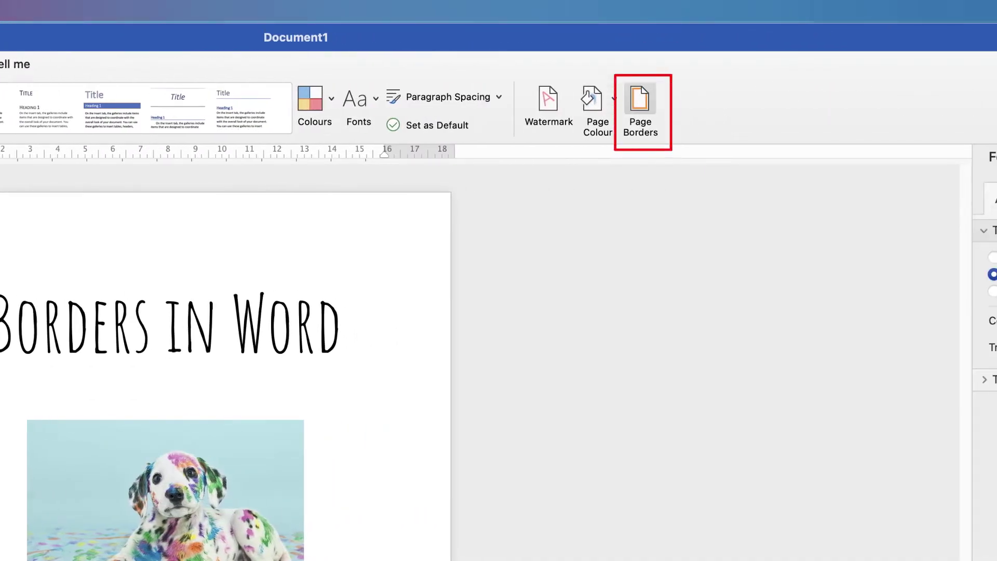
# Step: Apply a plain box page border with a ¾ pt solid line to the whole document
pyautogui.click(639, 102)
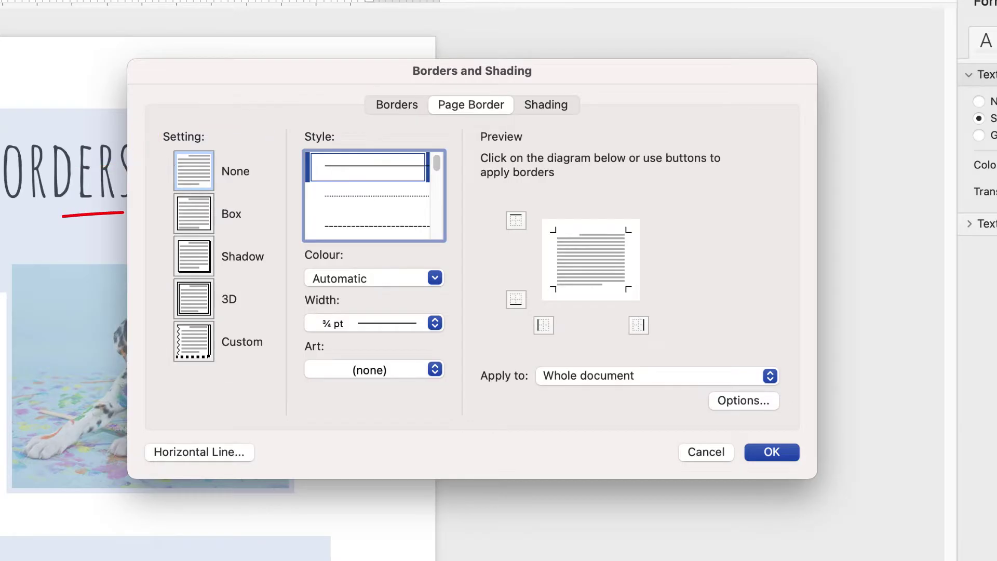
pyautogui.click(193, 213)
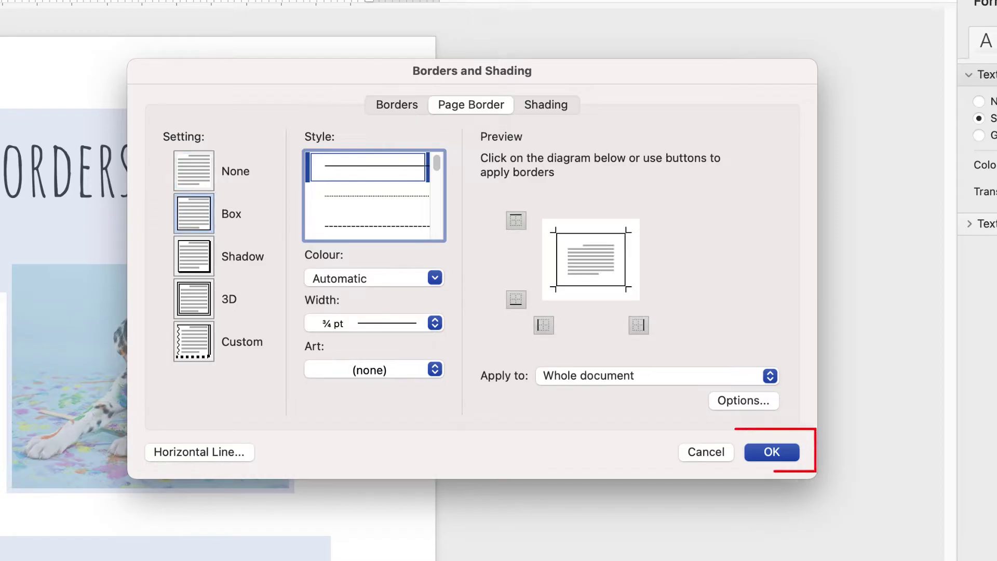
pyautogui.press('Return')
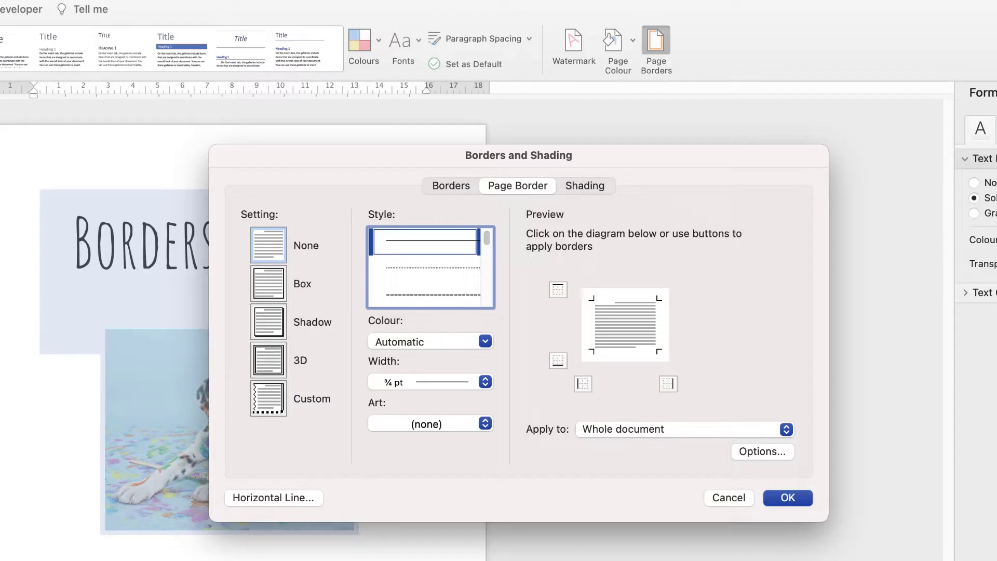
# Step: Try a box page border with the 3 pt diagonally striped line style on the whole document, and undo it
pyautogui.click(269, 283)
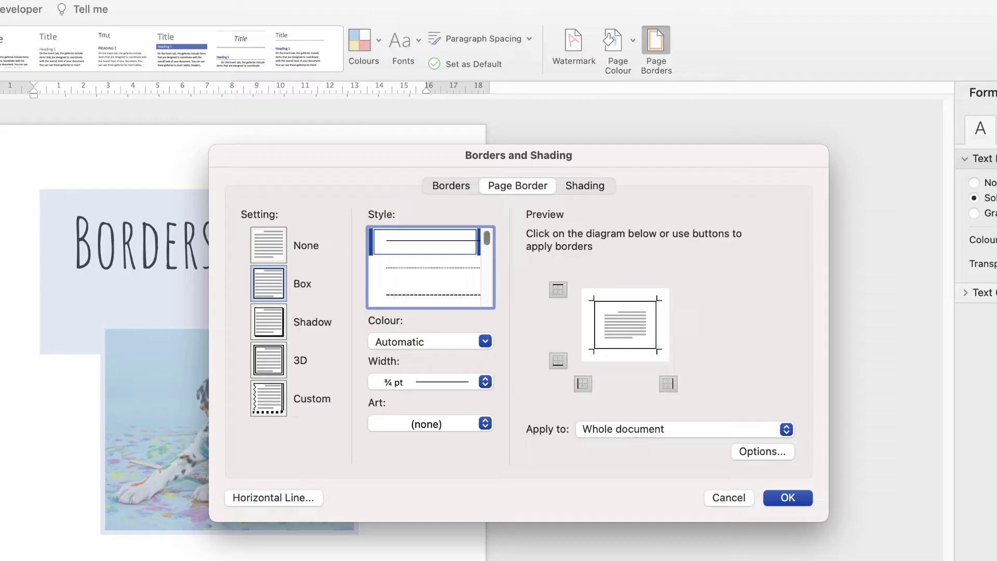
pyautogui.scroll(-5, 430, 267)
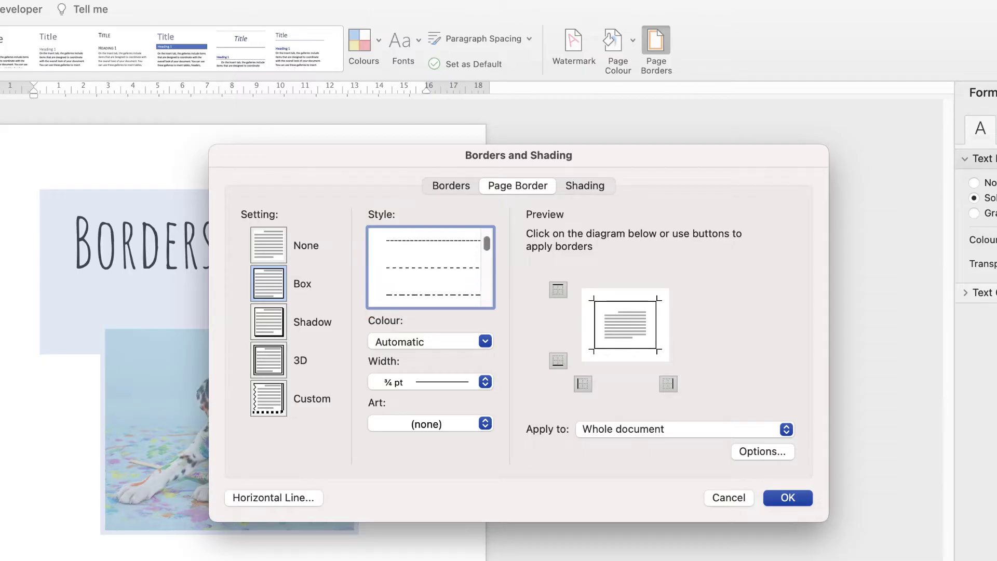
pyautogui.scroll(-5, 430, 267)
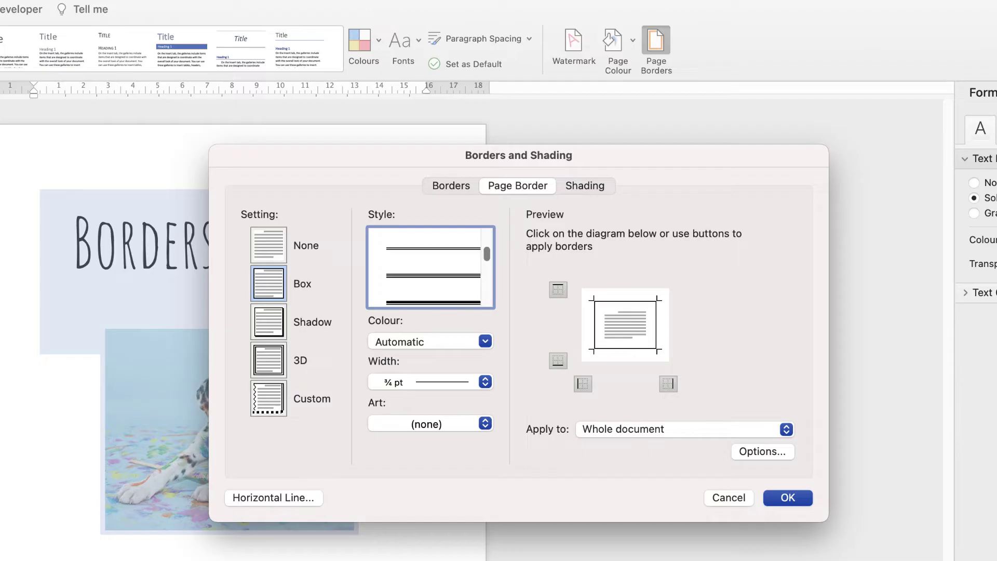
pyautogui.scroll(-4, 431, 267)
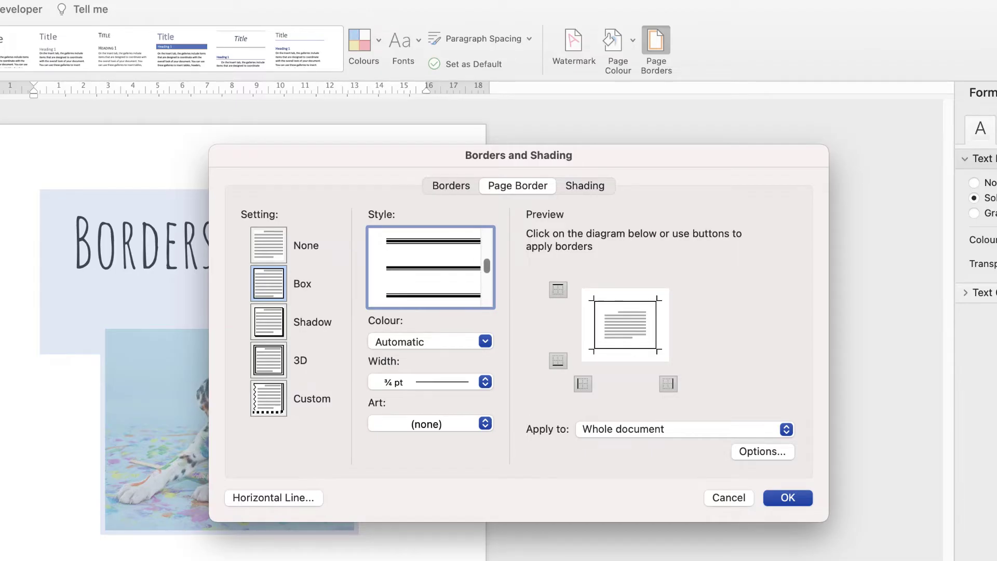
pyautogui.scroll(-5, 431, 268)
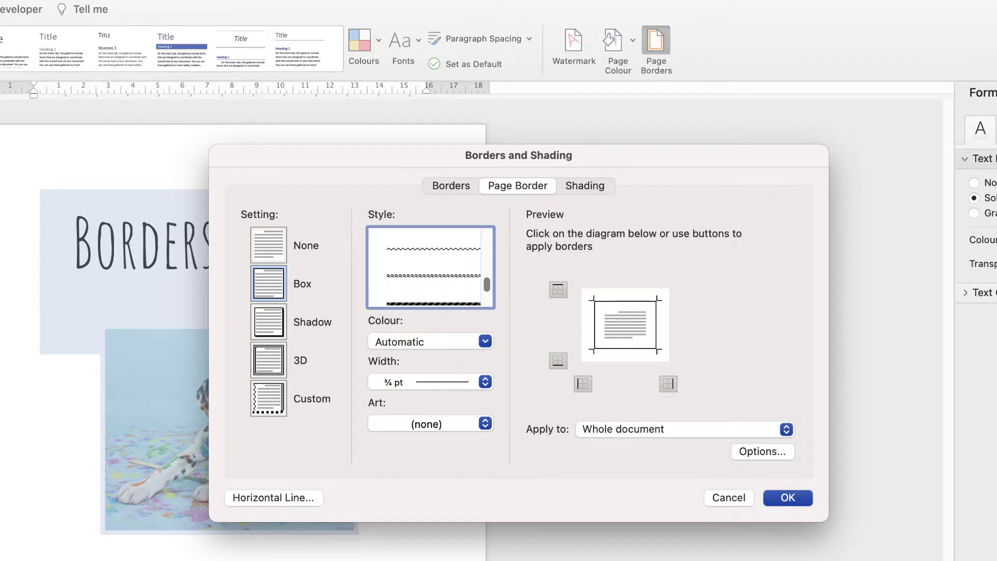
pyautogui.scroll(3, 430, 267)
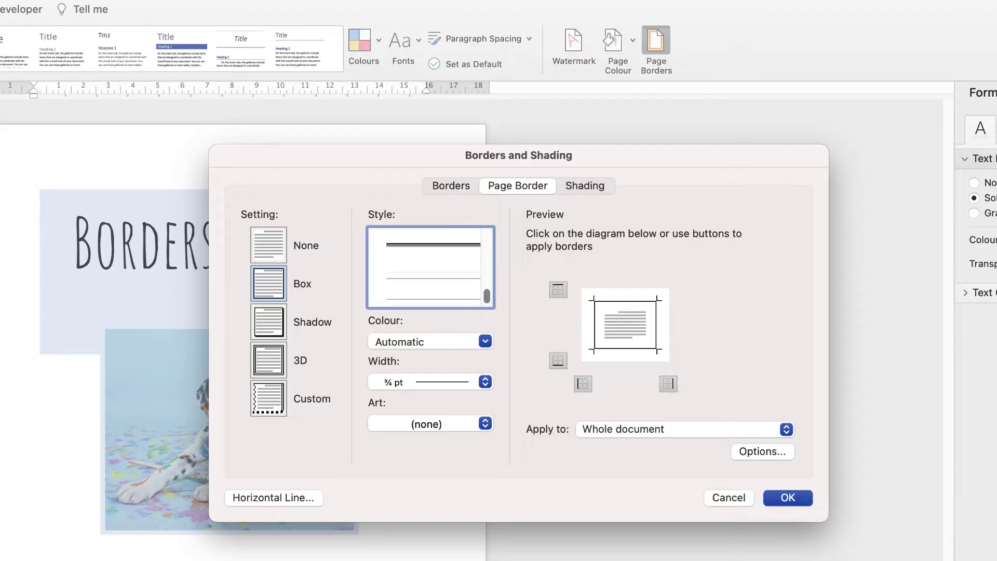
pyautogui.scroll(2, 430, 267)
pyautogui.click(432, 292)
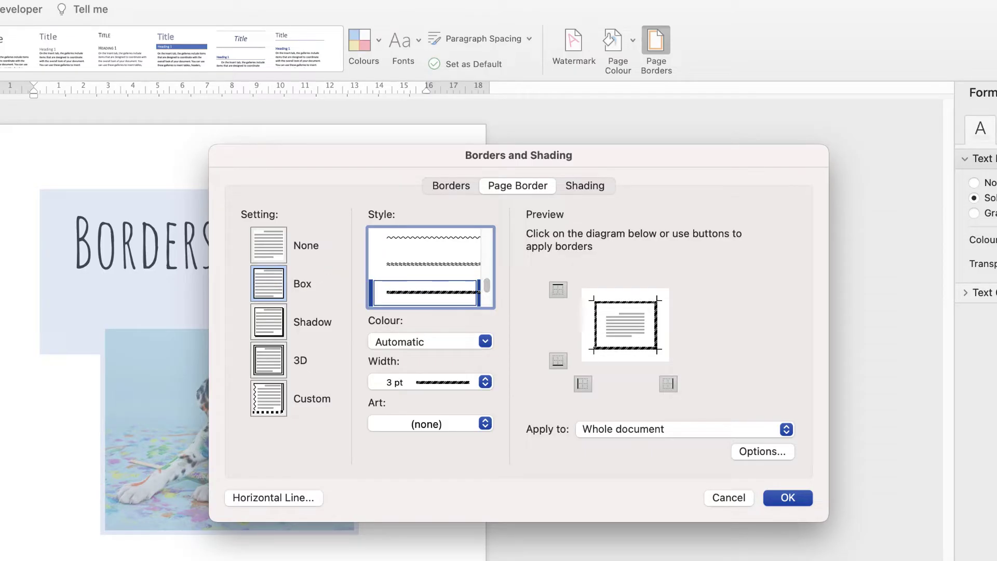
pyautogui.press('Return')
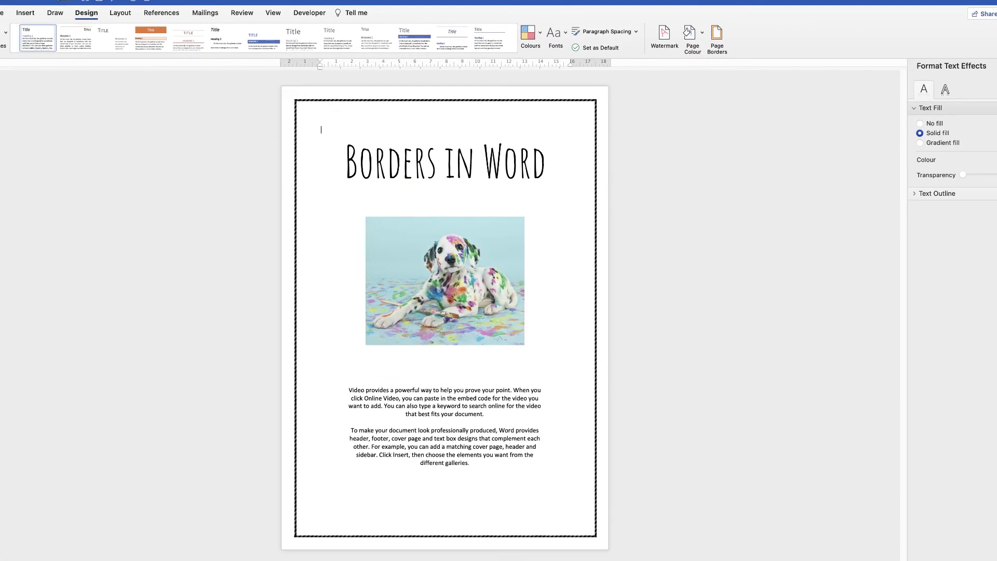
pyautogui.press('super+z')
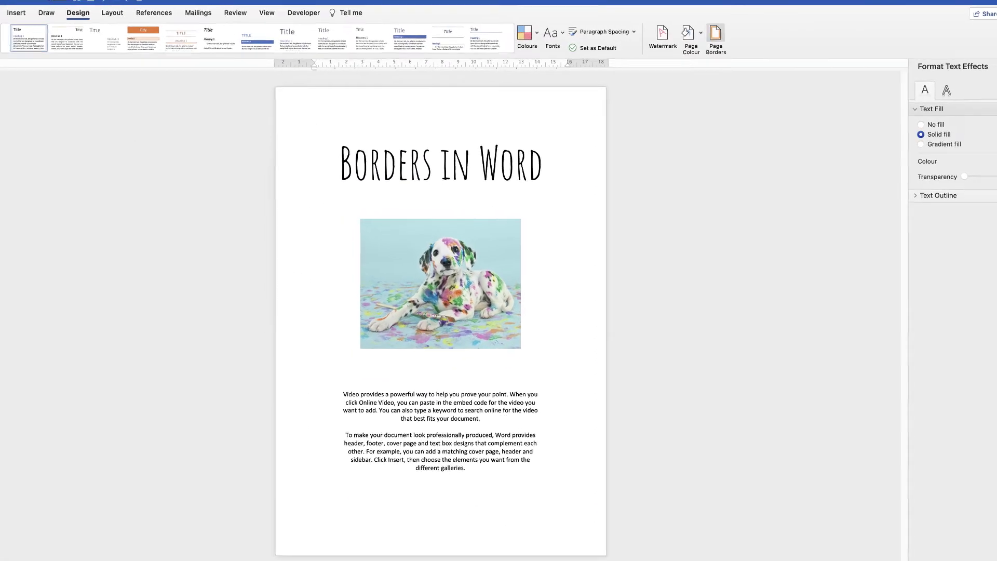
# Step: Start a new page border for the whole document with the ½ pt dashed line style
pyautogui.click(717, 35)
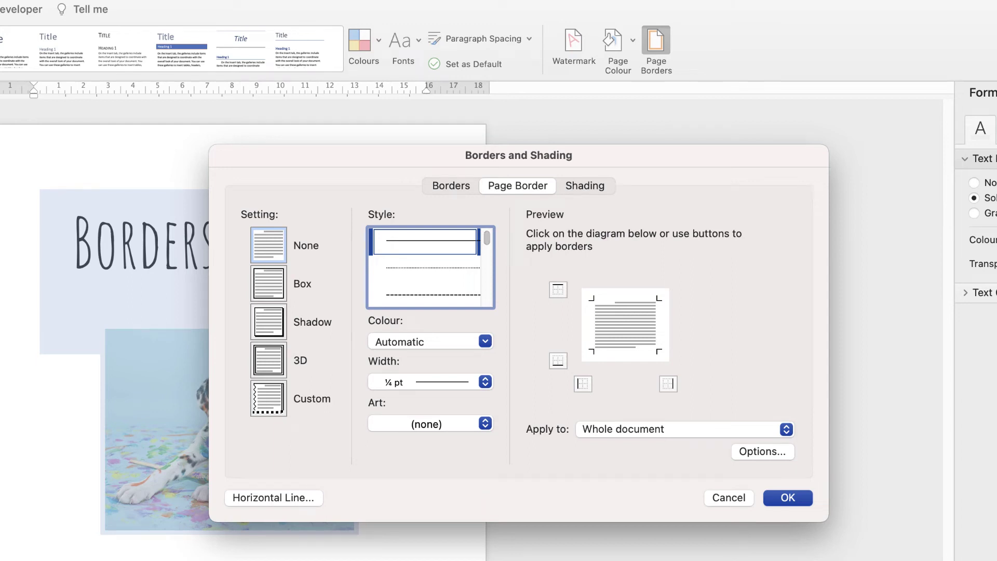
pyautogui.click(431, 292)
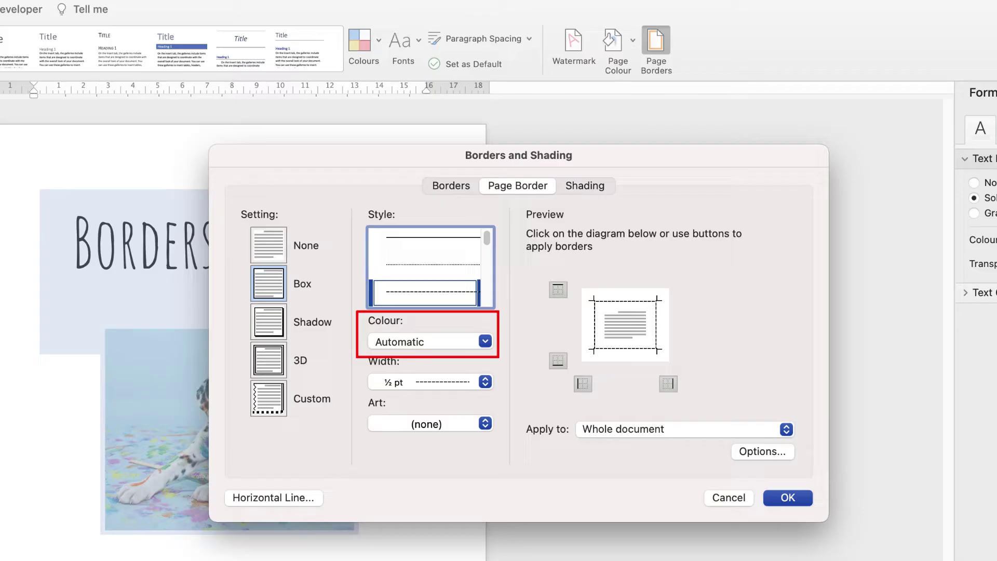
pyautogui.click(485, 341)
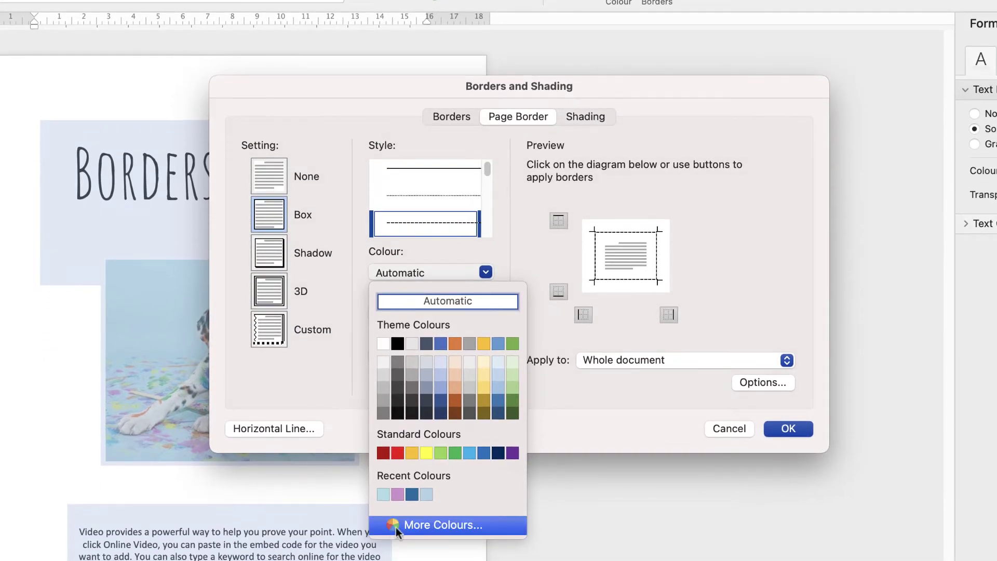
pyautogui.click(392, 525)
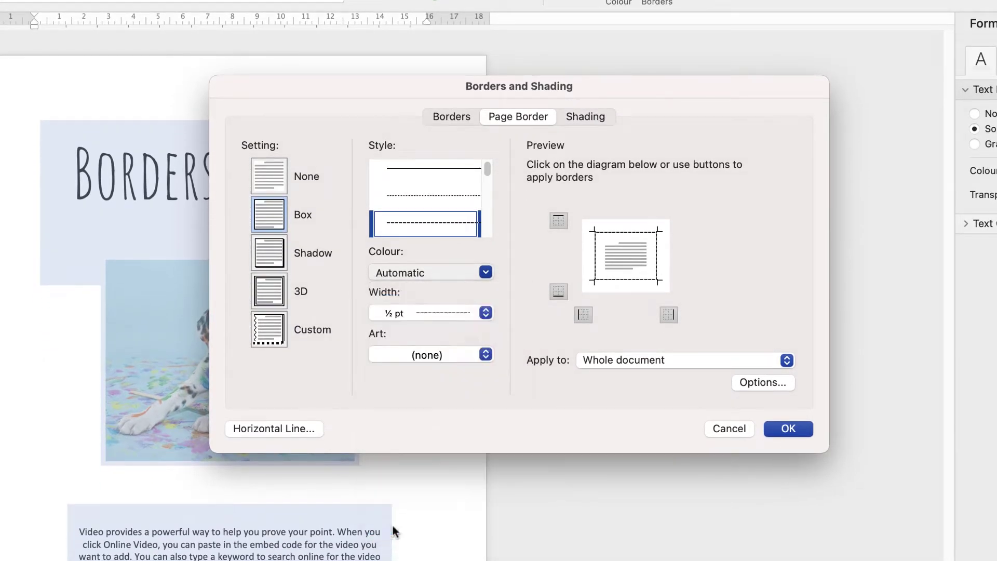
pyautogui.click(305, 384)
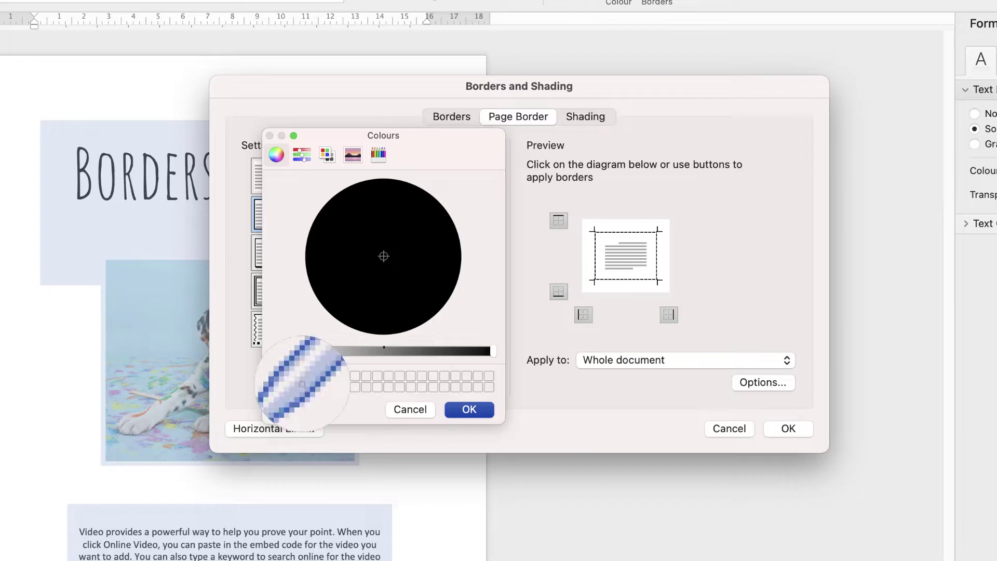
pyautogui.click(311, 372)
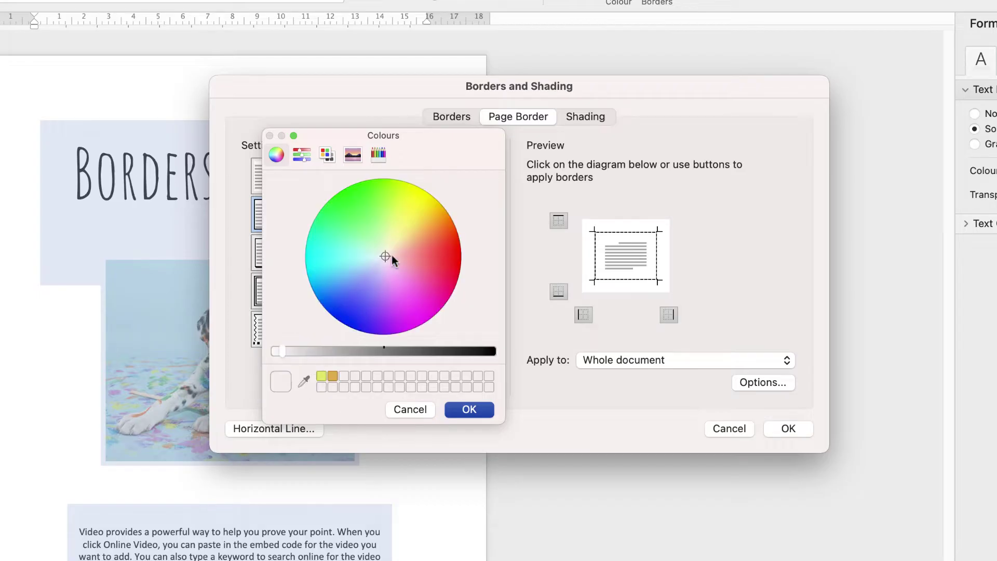
pyautogui.moveTo(388, 258); pyautogui.dragTo(350, 224)
pyautogui.moveTo(282, 351)
pyautogui.mouseDown()
pyautogui.moveTo(364, 348)
pyautogui.moveTo(284, 347)
pyautogui.mouseUp()
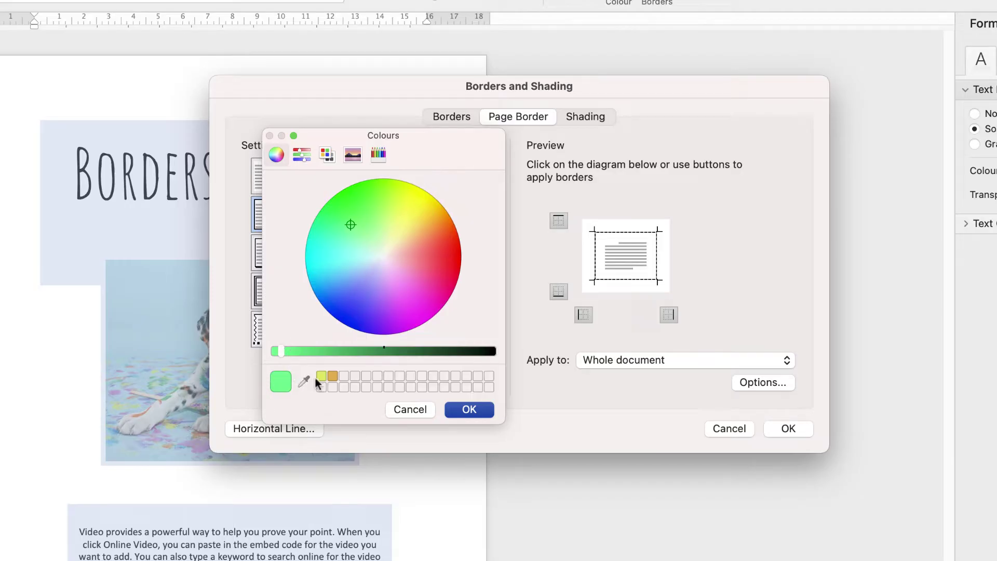
pyautogui.click(410, 409)
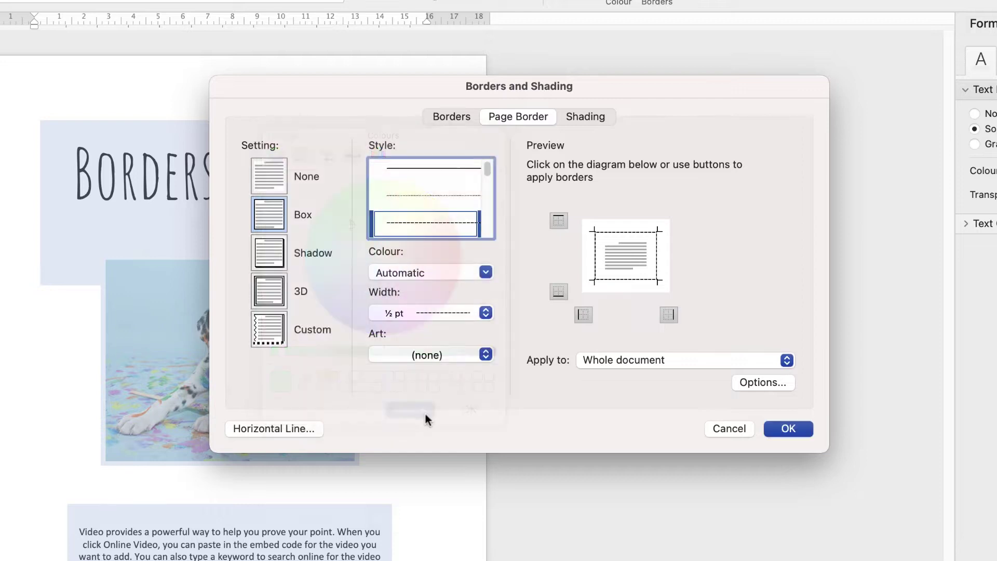
# Step: Apply the dashed page border in standard red with a 3 pt width, and undo it
pyautogui.click(485, 272)
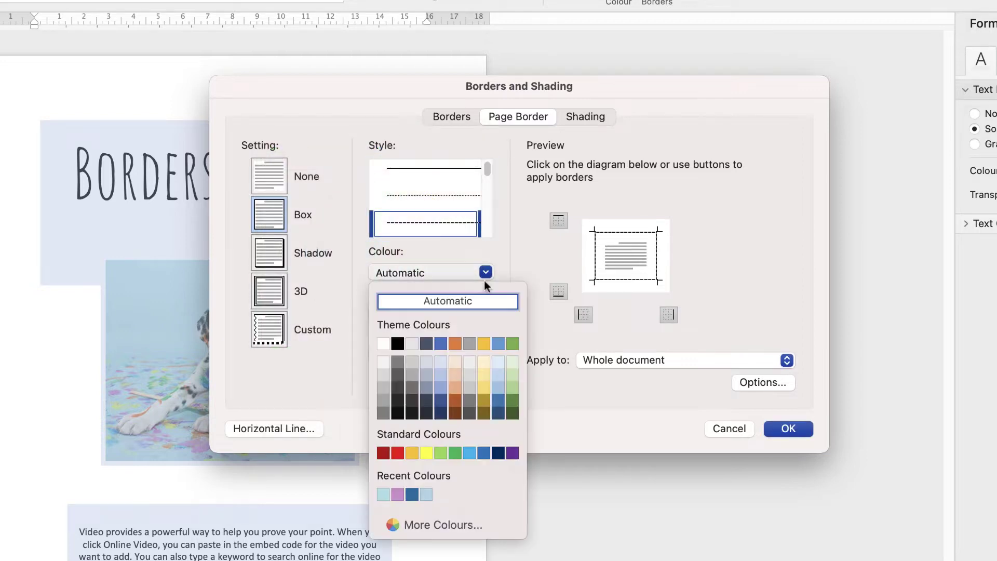
pyautogui.click(397, 453)
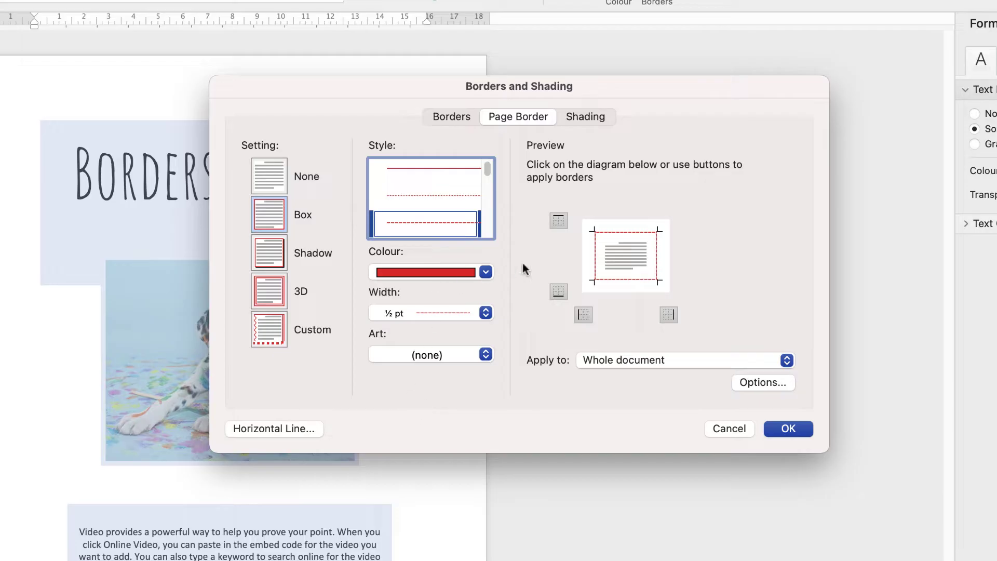
pyautogui.click(484, 313)
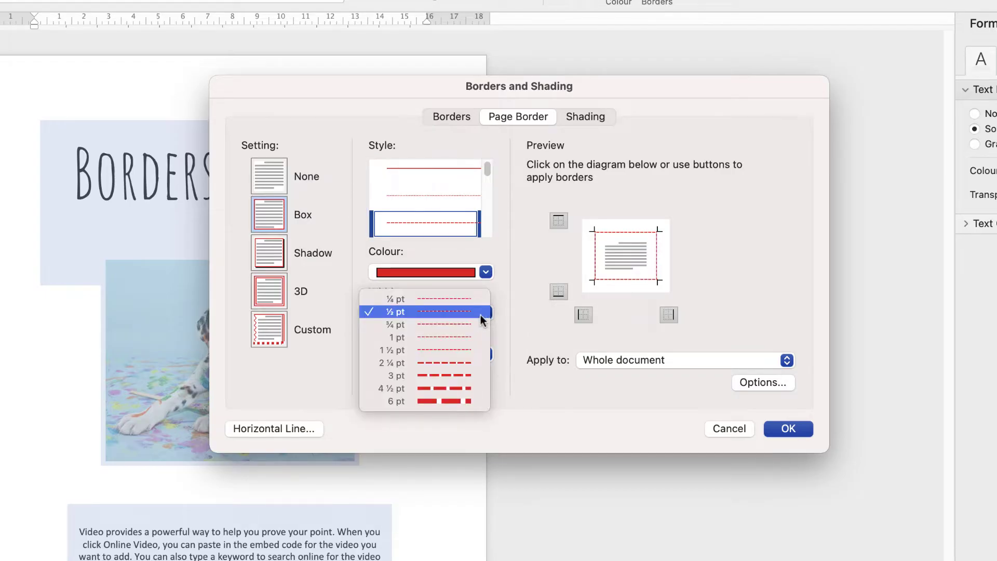
pyautogui.click(452, 375)
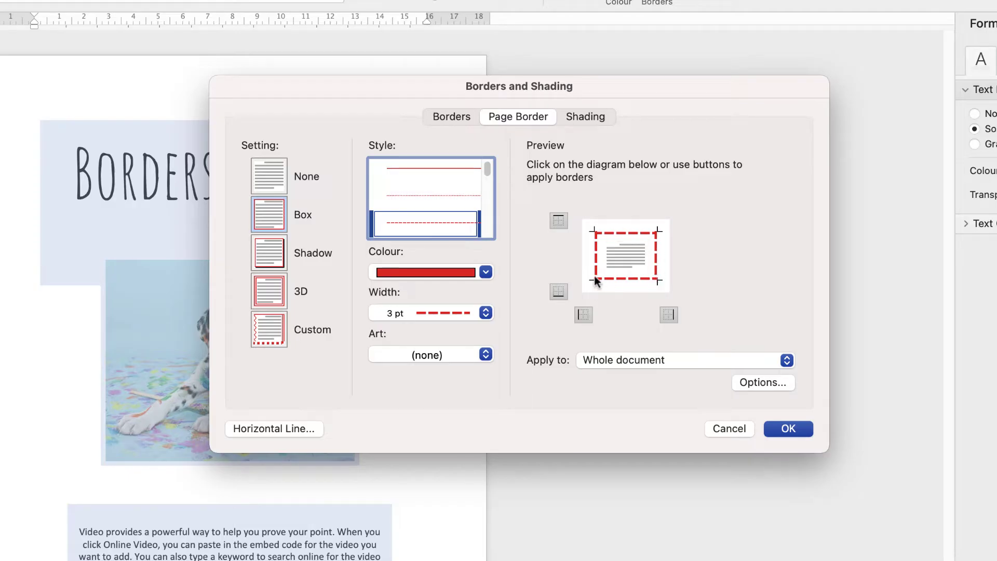
pyautogui.click(786, 429)
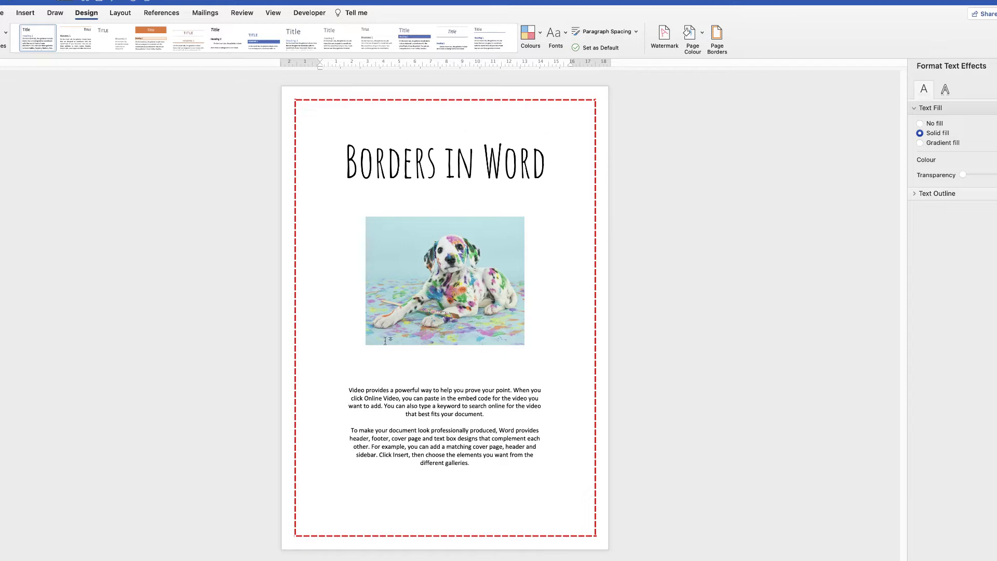
pyautogui.hotkey('ctrl', 'z')
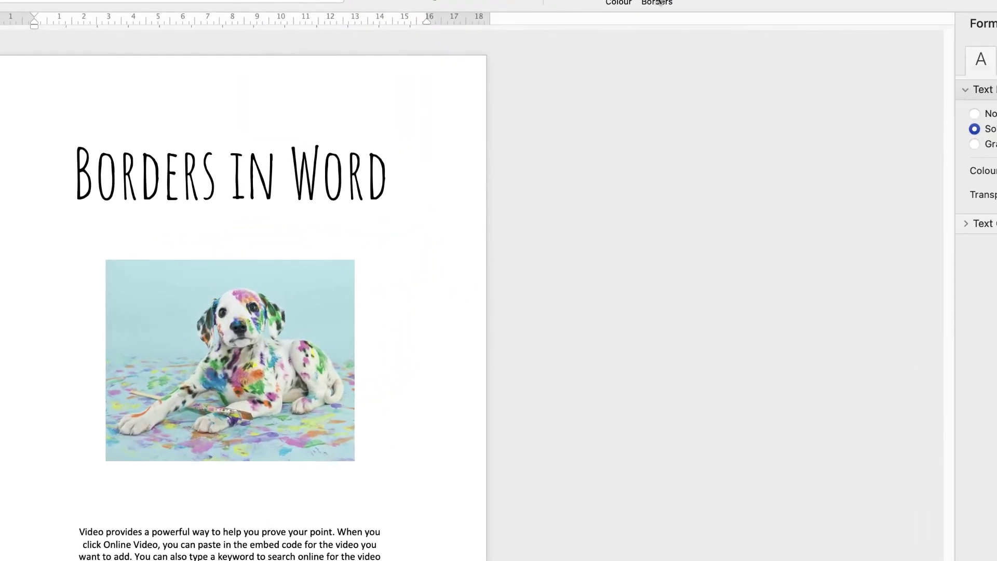
# Step: Start a page border for the whole document using the turquoise globe art design
pyautogui.click(717, 42)
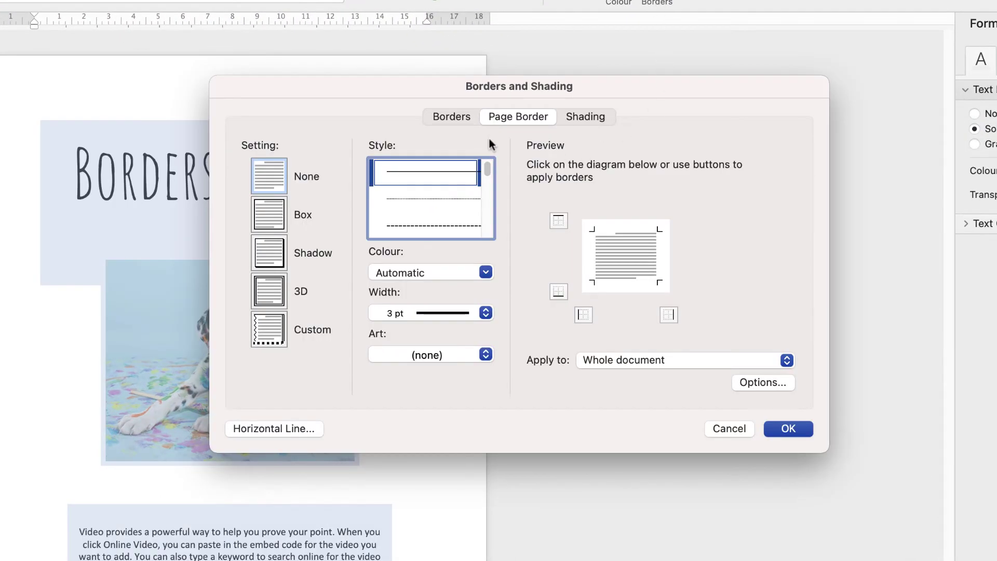
pyautogui.click(486, 355)
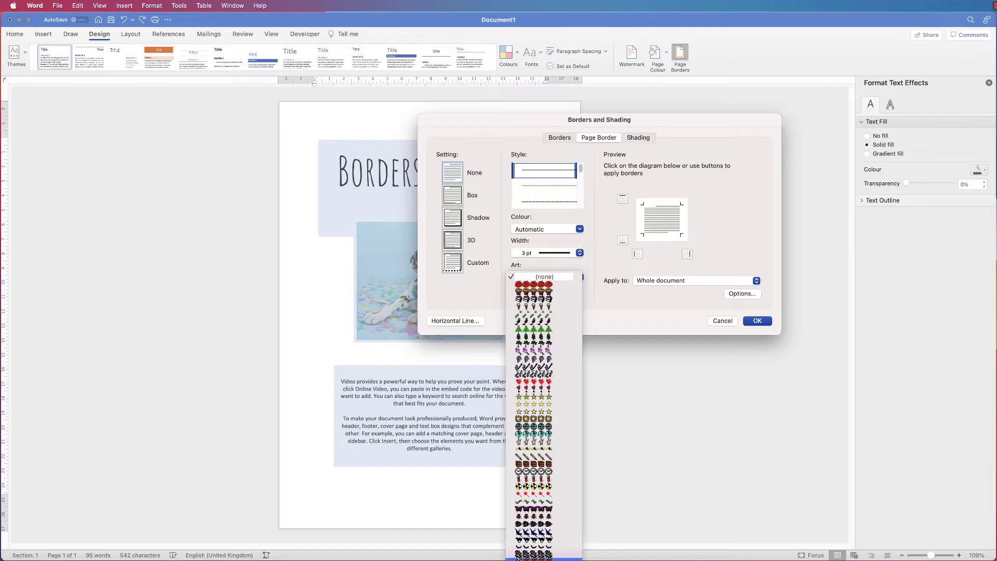
pyautogui.moveTo(642, 118); pyautogui.dragTo(647, 27)
pyautogui.click(583, 183)
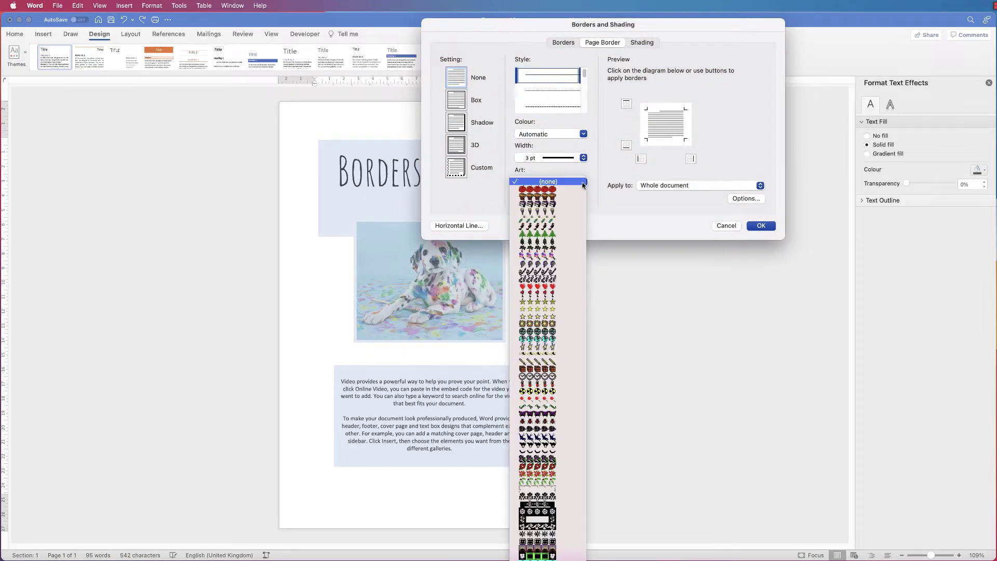
pyautogui.scroll(-5, 572, 378)
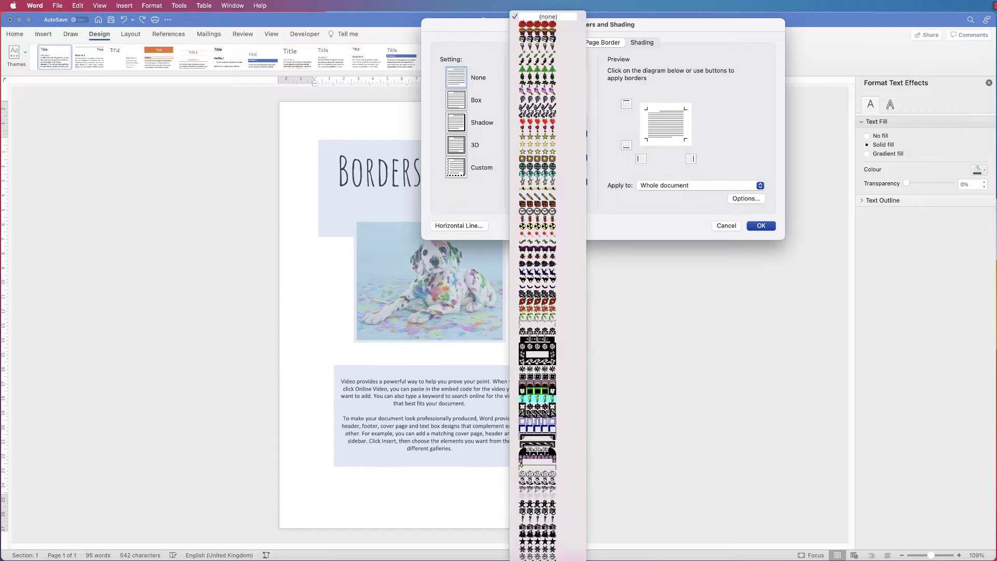
pyautogui.scroll(-10, 537, 285)
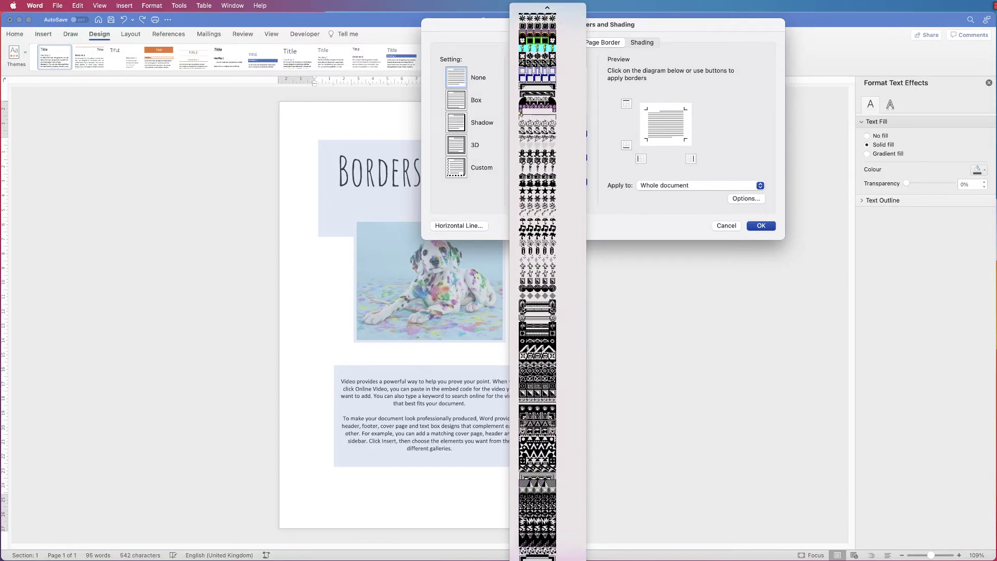
pyautogui.scroll(-6, 538, 285)
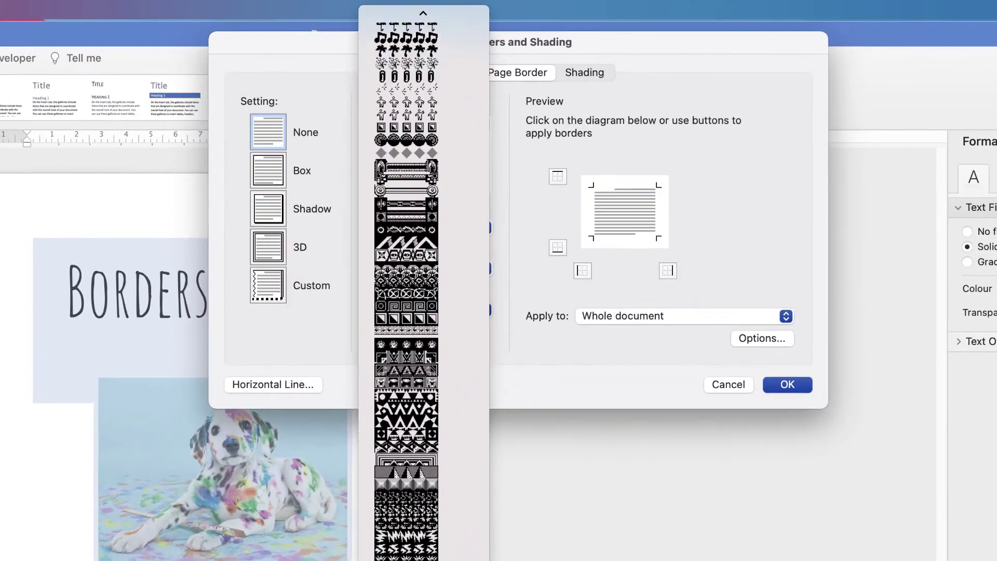
pyautogui.scroll(-1, 406, 291)
pyautogui.moveTo(431, 10)
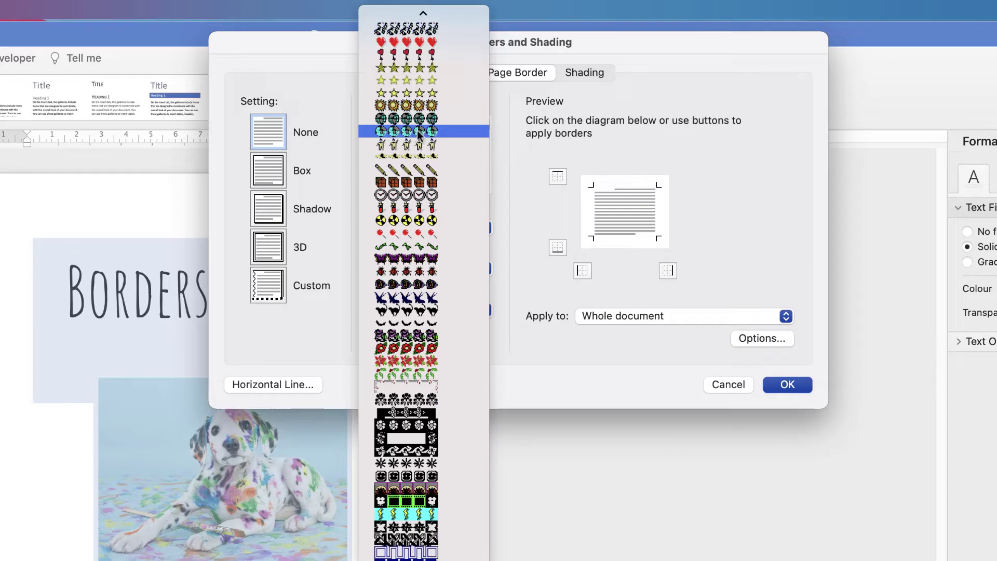
pyautogui.click(386, 131)
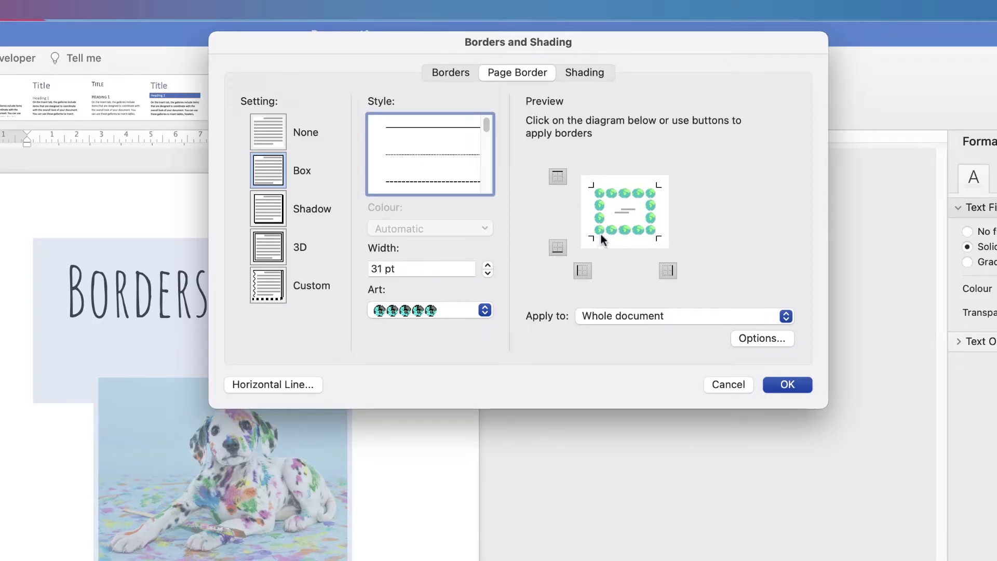
# Step: Set the globe art border's width to 15 pt, apply it to the whole document, and undo it
pyautogui.click(487, 273)
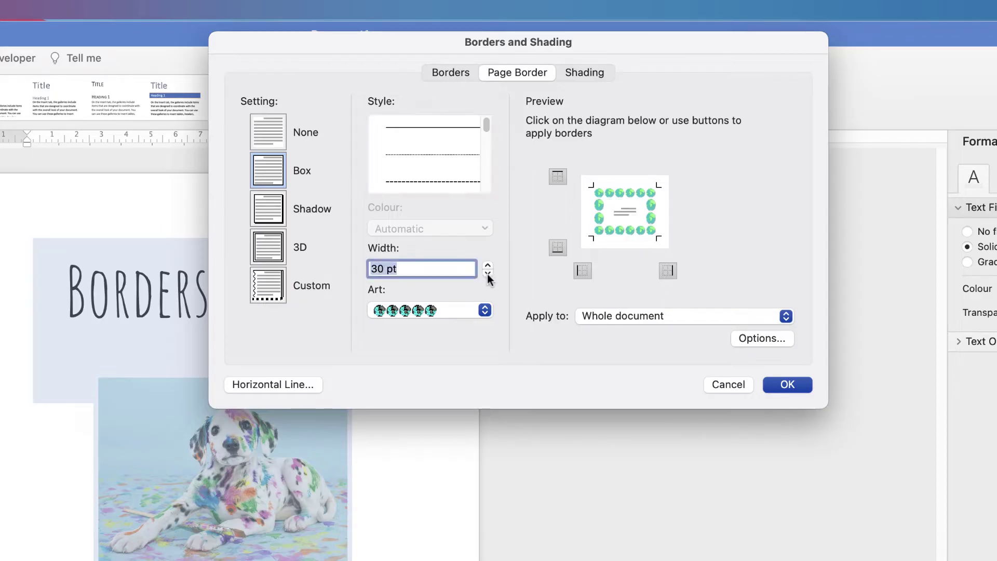
pyautogui.click(487, 273)
pyautogui.click(487, 274)
pyautogui.click(488, 273)
pyautogui.click(488, 273)
pyautogui.click(488, 273)
pyautogui.click(488, 273)
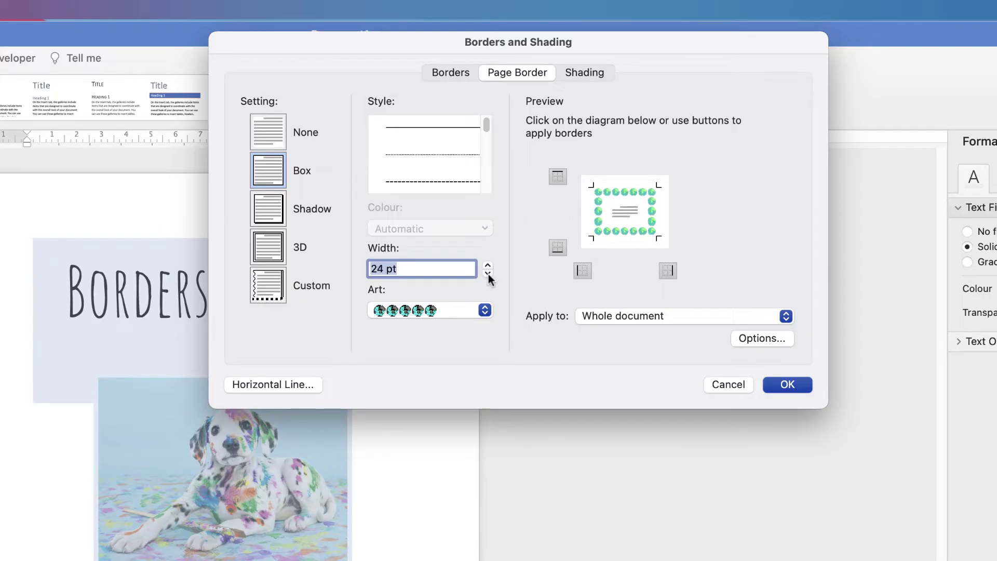
pyautogui.click(487, 273)
pyautogui.click(487, 273)
pyautogui.click(487, 273)
pyautogui.click(488, 273)
pyautogui.click(488, 273)
pyautogui.click(487, 273)
pyautogui.click(488, 273)
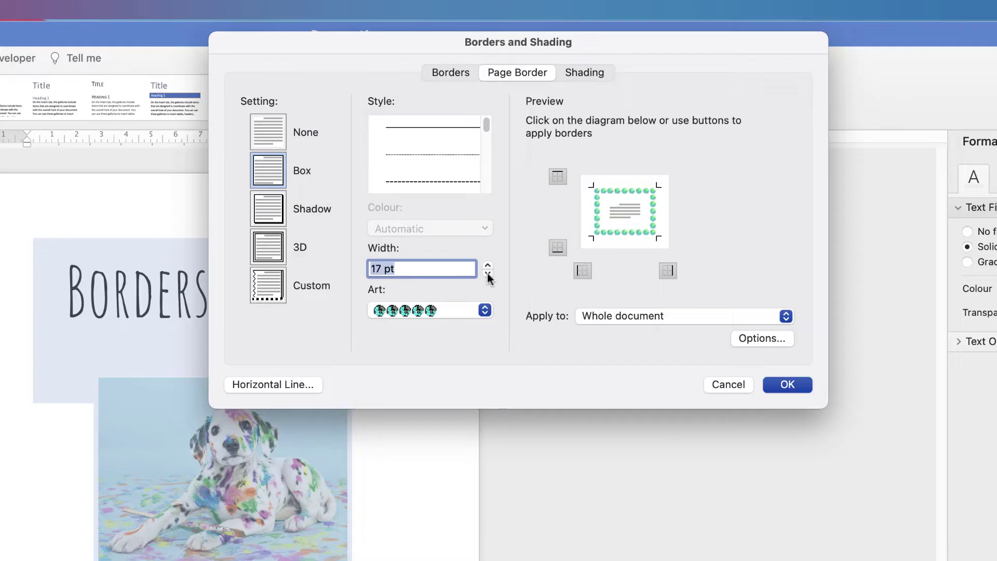
pyautogui.click(488, 273)
pyautogui.click(488, 273)
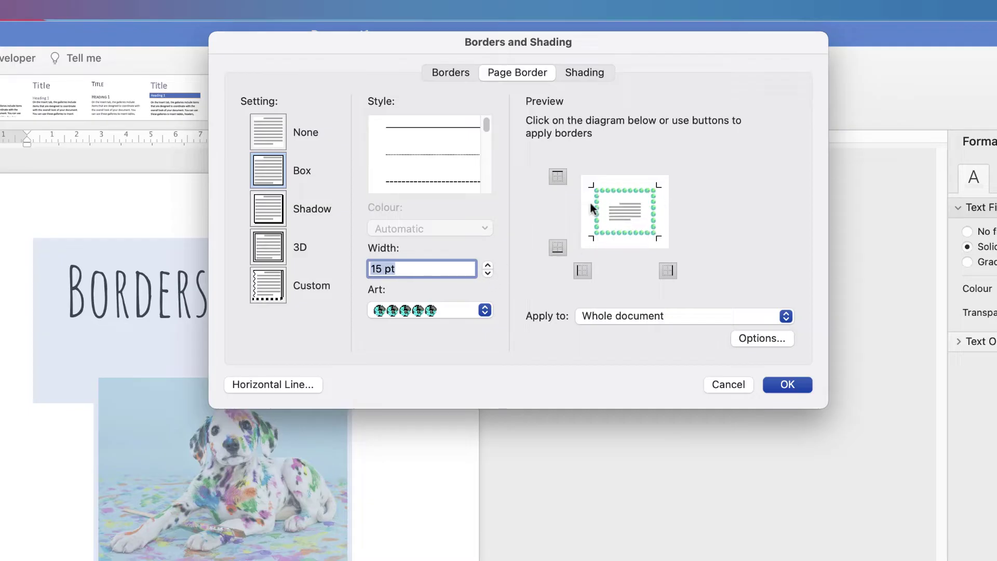
pyautogui.click(785, 387)
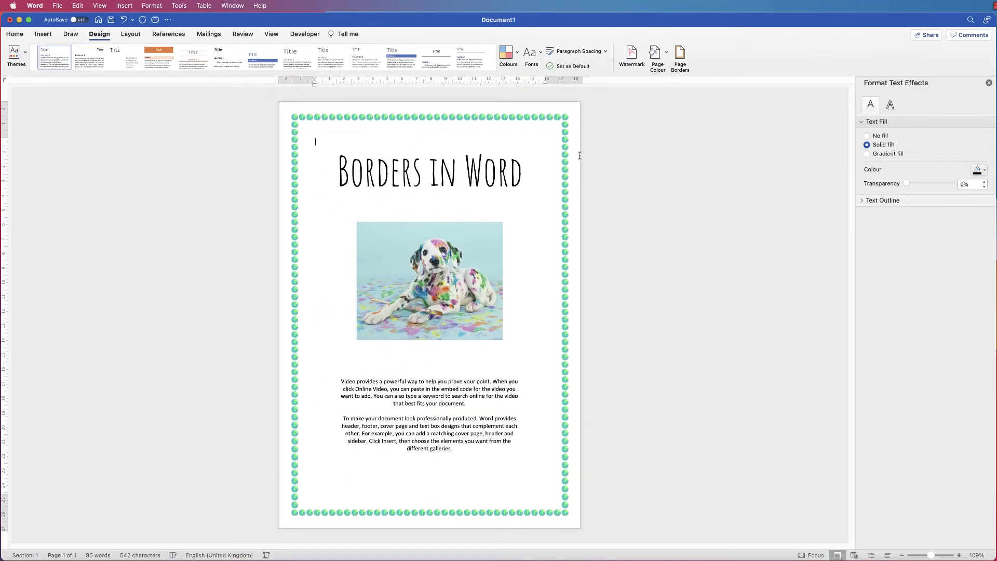
pyautogui.press('super+z')
# Step: Start a new whole-document page border with the black-and-white art design of squares split diagonally into triangles
pyautogui.click(680, 58)
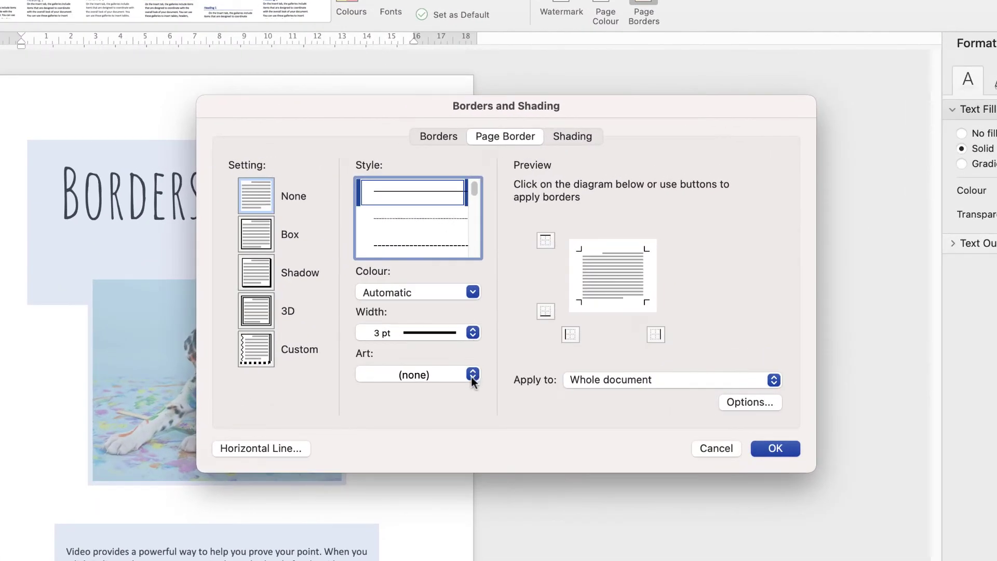
pyautogui.click(472, 379)
pyautogui.click(472, 380)
pyautogui.click(473, 382)
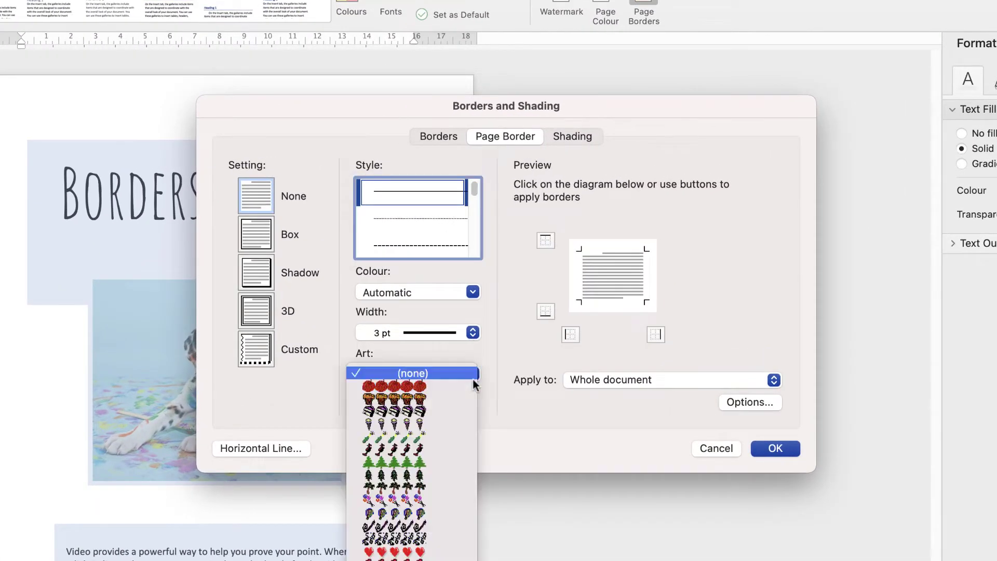
pyautogui.scroll(-10, 394, 280)
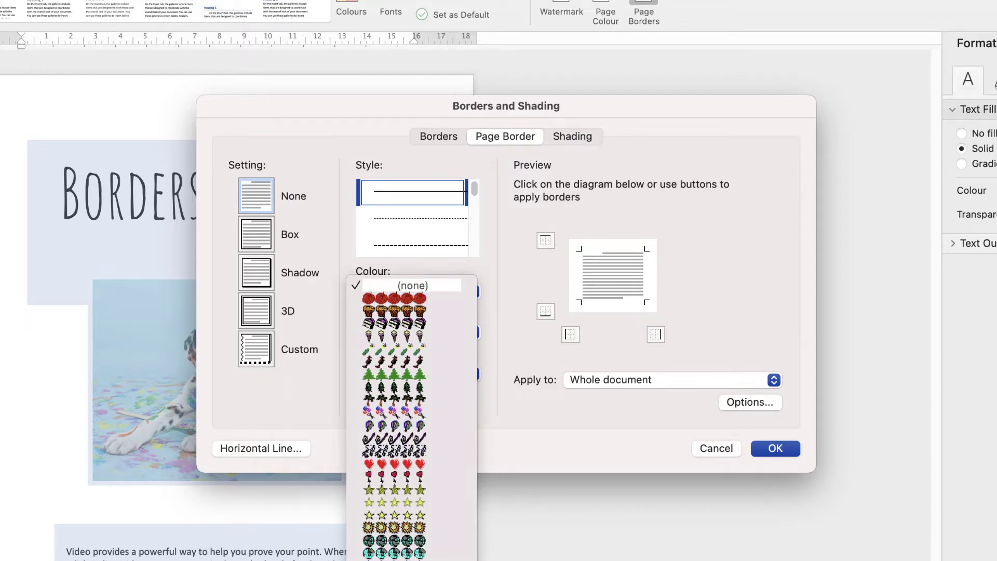
pyautogui.scroll(-5, 394, 280)
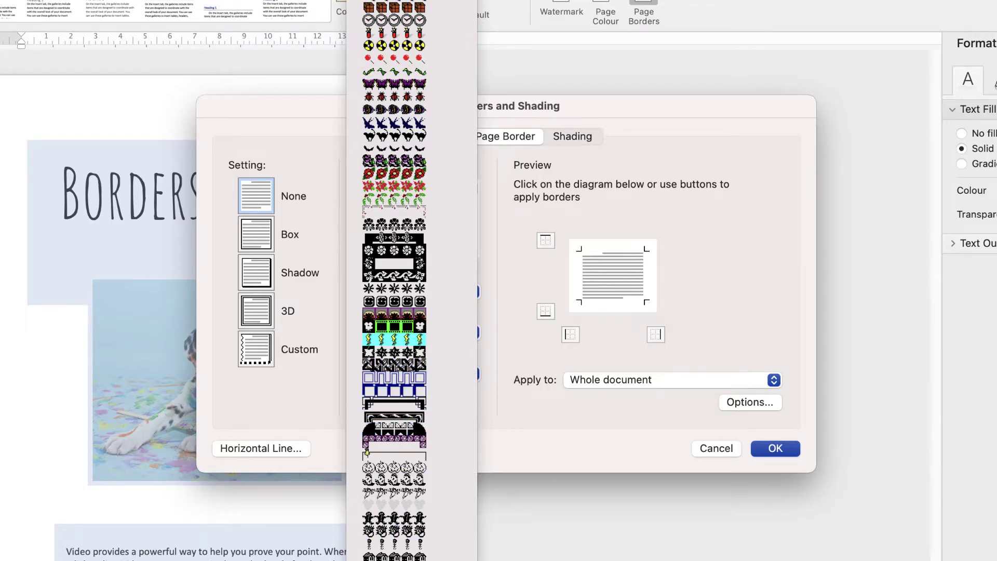
pyautogui.click(420, 501)
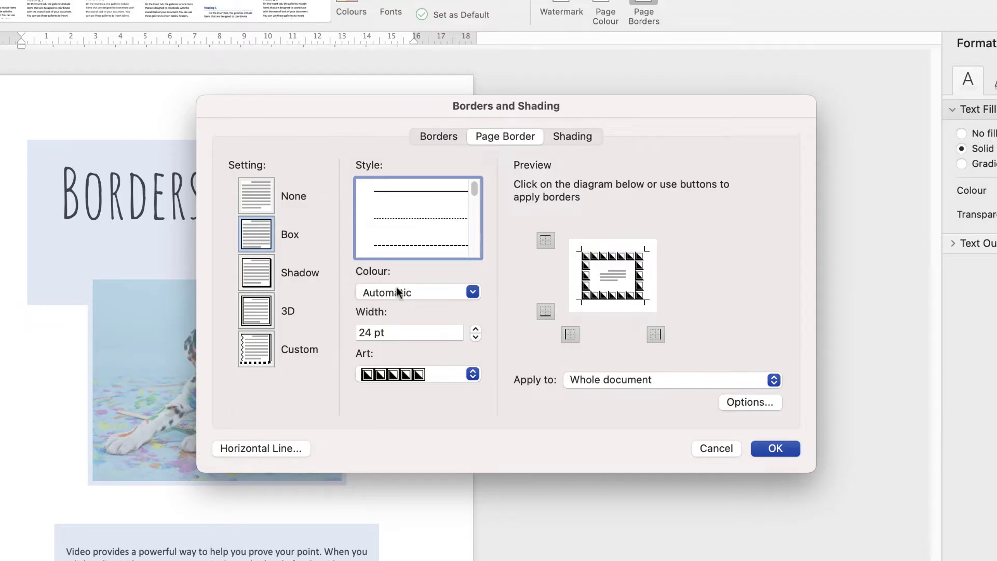
# Step: Try standard red as the colour of the triangle art page border
pyautogui.click(473, 292)
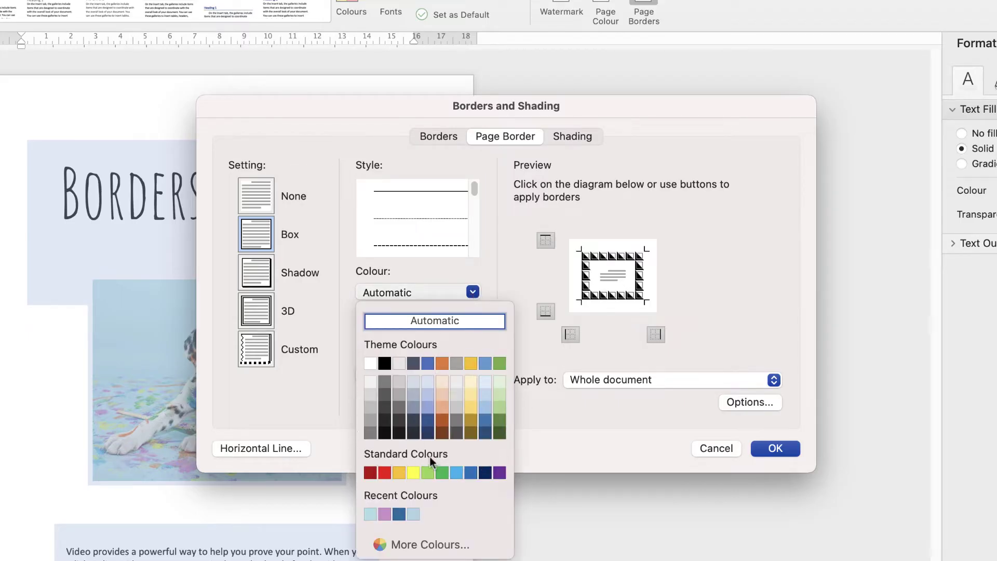
pyautogui.click(384, 473)
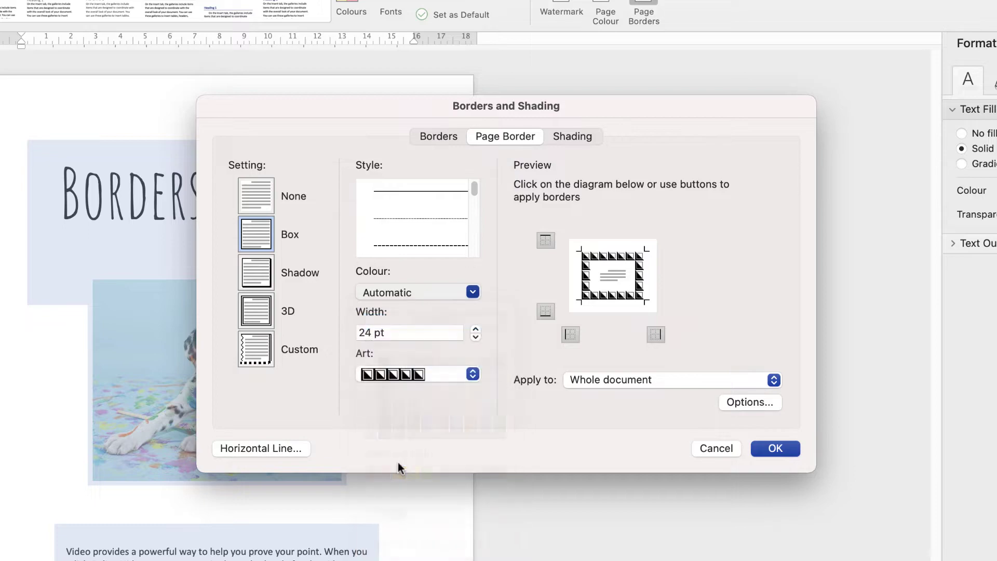
pyautogui.click(775, 448)
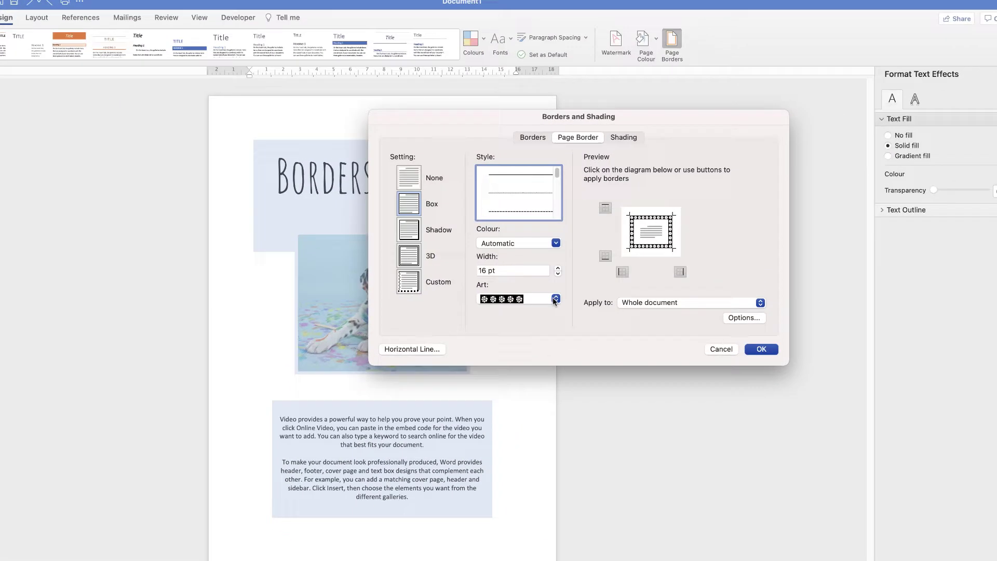
# Step: Try the white-flowers-on-black art page border with an 8 pt width in standard red, and cancel it
pyautogui.click(545, 295)
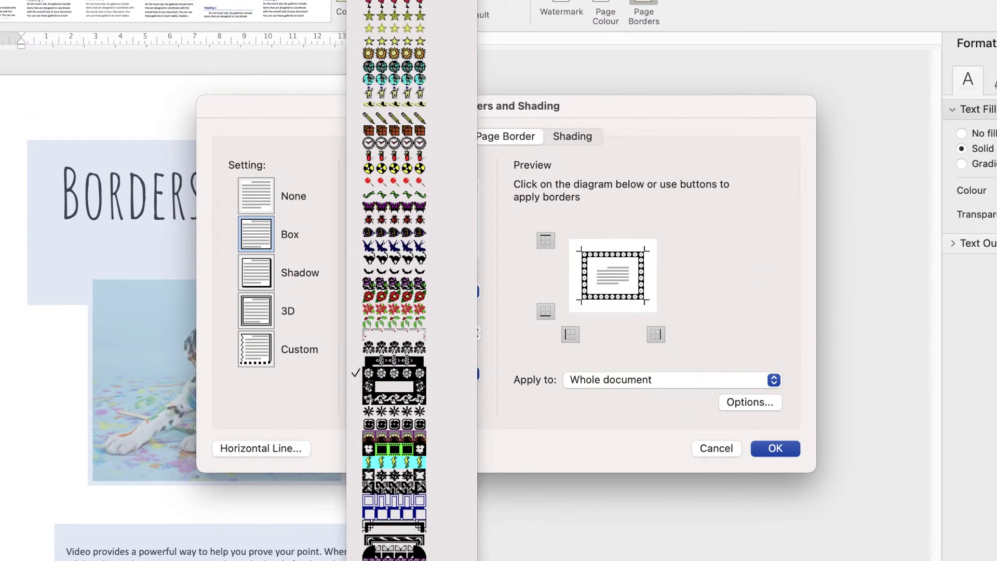
pyautogui.click(393, 372)
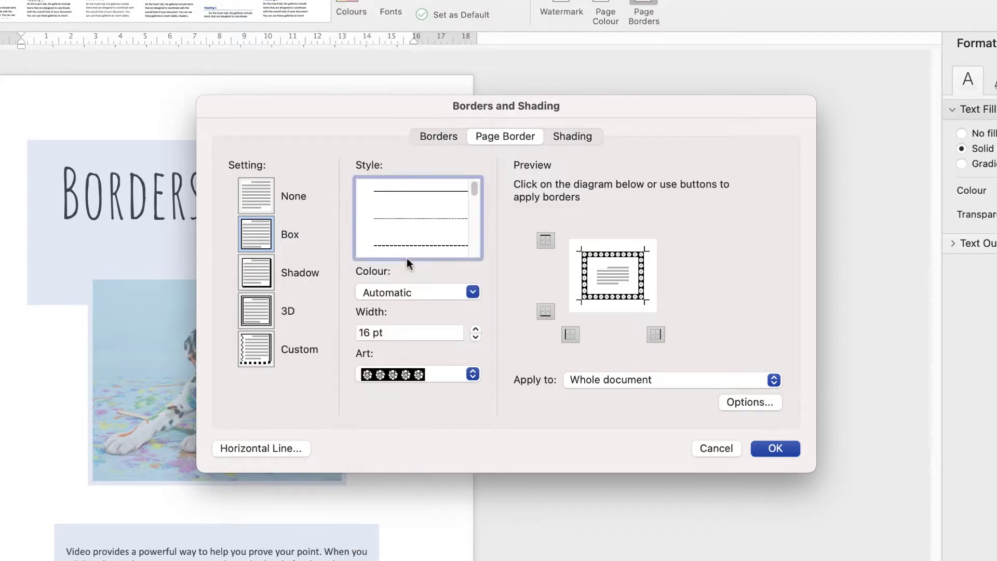
pyautogui.click(475, 337)
pyautogui.click(475, 337)
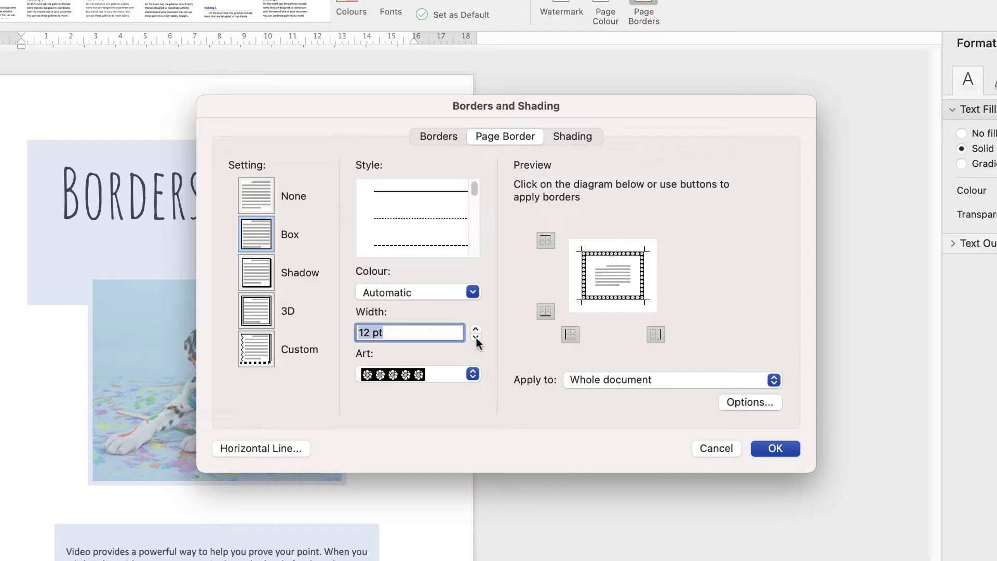
pyautogui.click(475, 337)
pyautogui.click(473, 291)
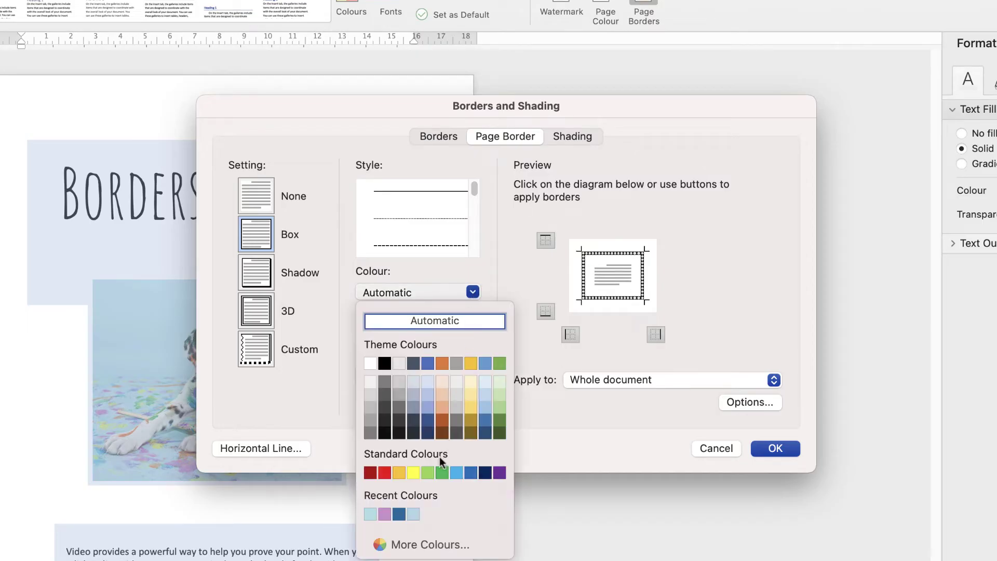
pyautogui.click(385, 473)
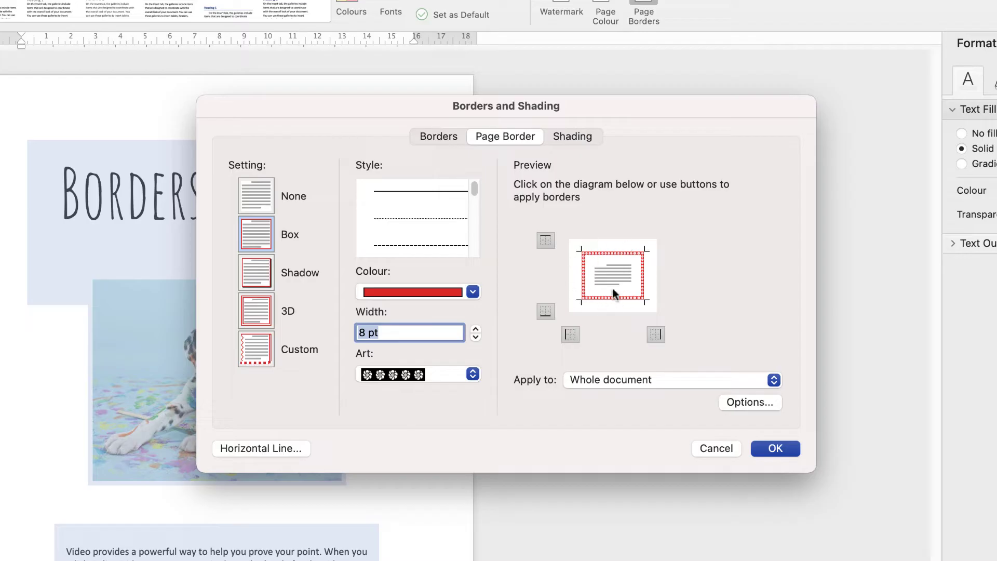
pyautogui.click(728, 450)
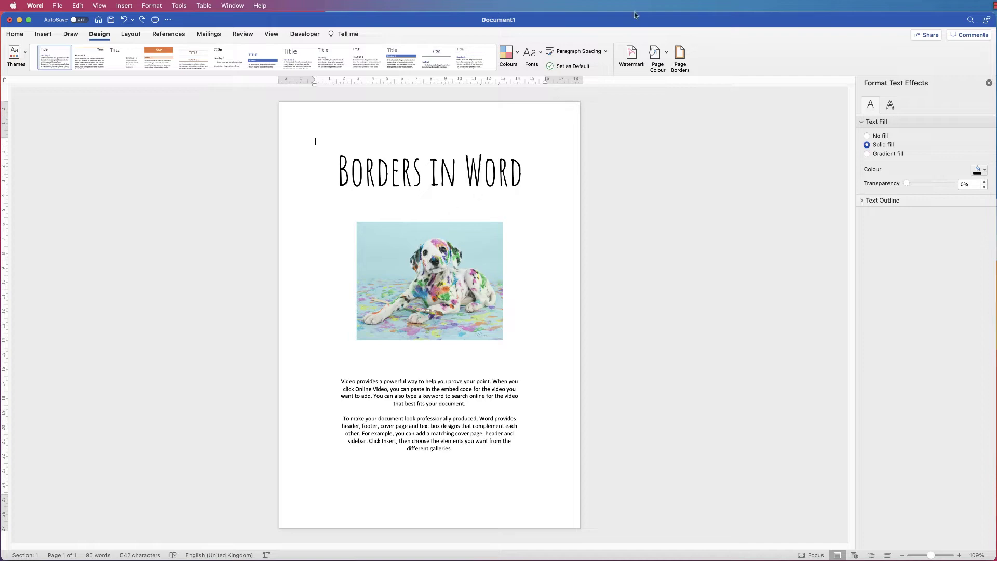
# Step: Try sampling a pale green from the dog picture as a custom page border colour, and cancel the border settings
pyautogui.click(680, 54)
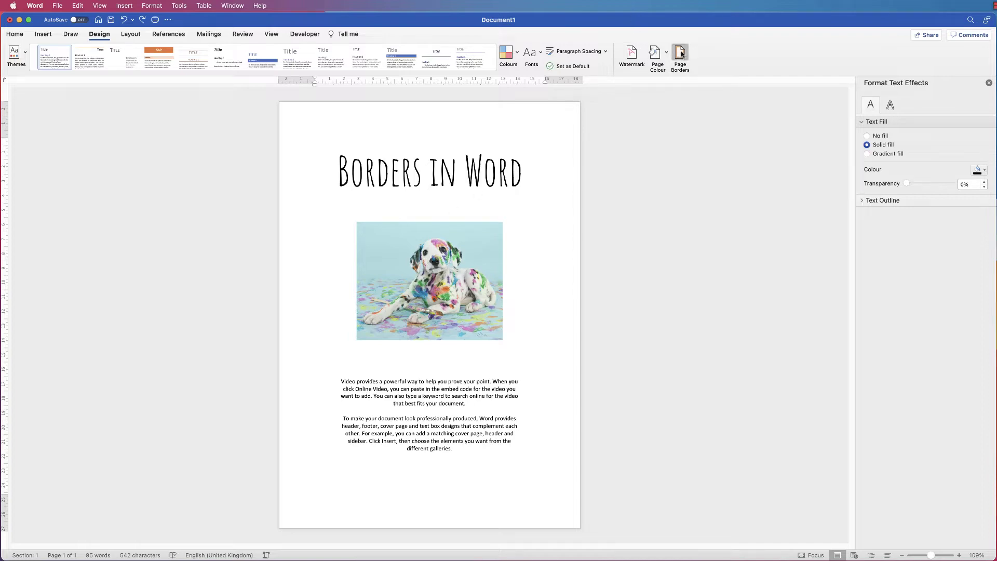
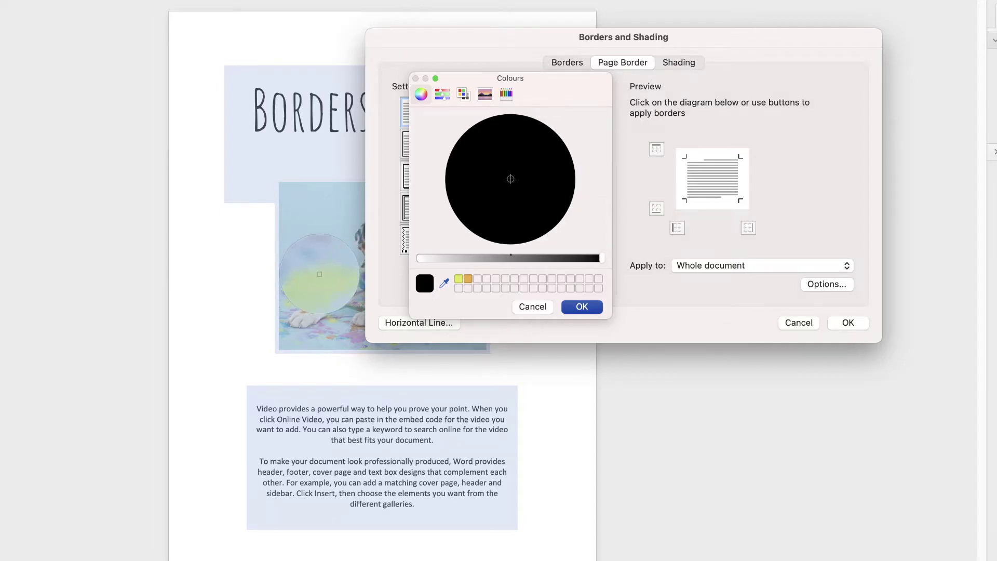
pyautogui.click(319, 278)
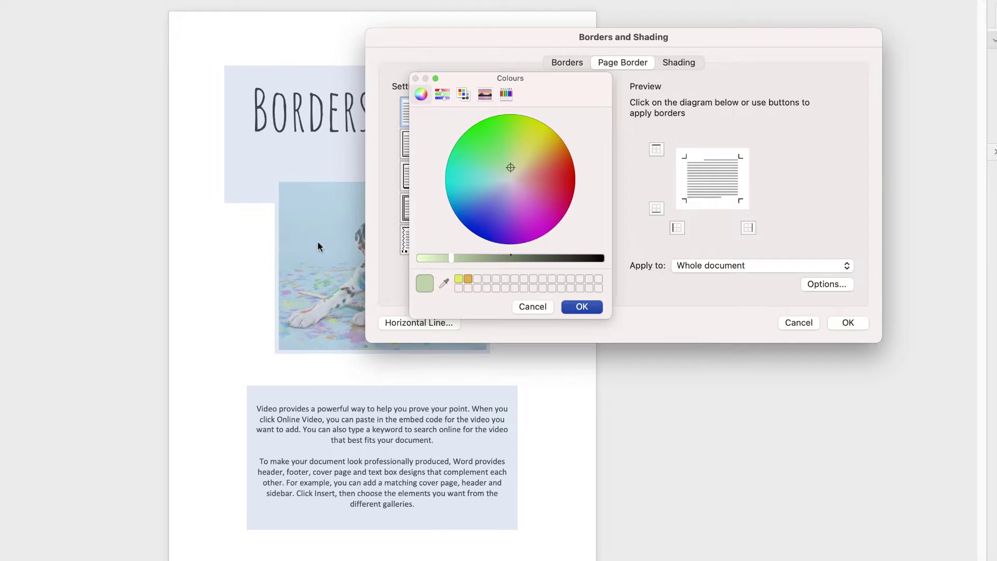
pyautogui.click(549, 307)
pyautogui.click(798, 320)
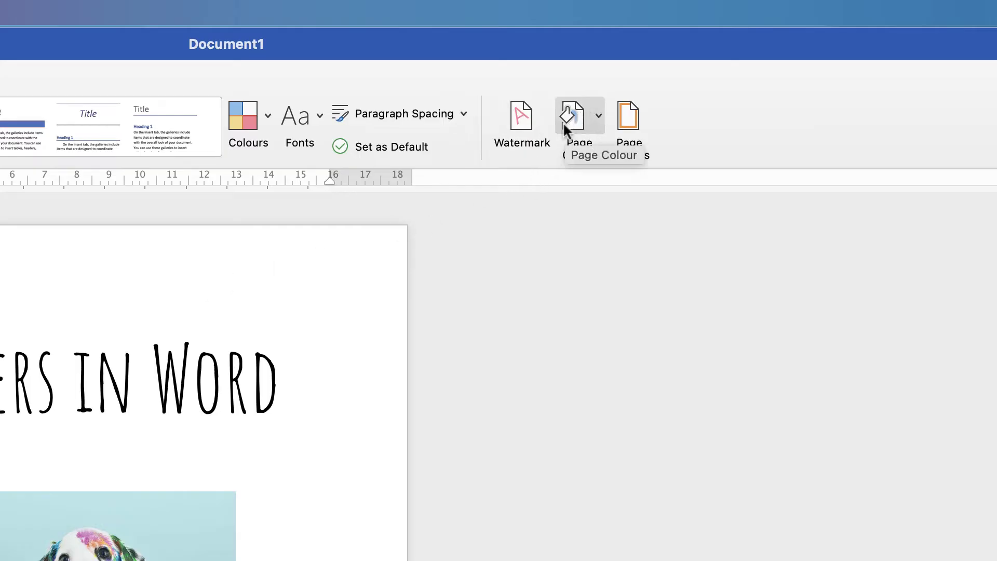
# Step: Set the page colour to the pale blue sampled from the background of the dog picture
pyautogui.click(600, 117)
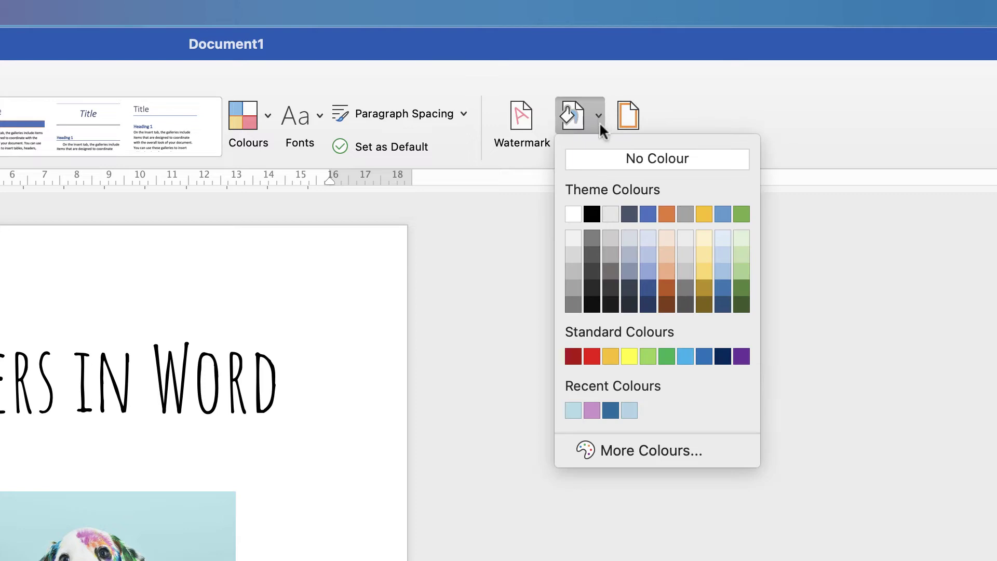
pyautogui.click(583, 451)
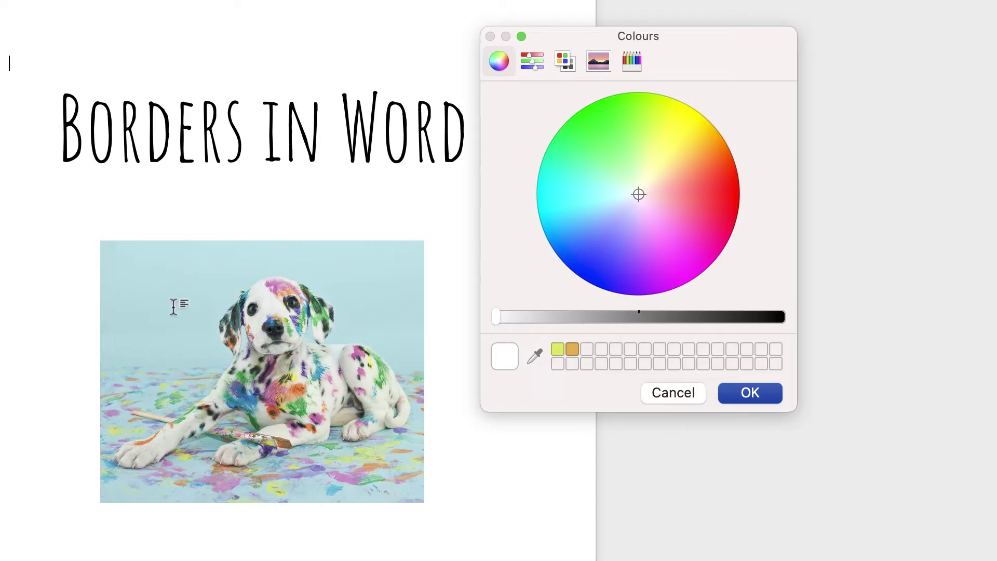
pyautogui.click(535, 355)
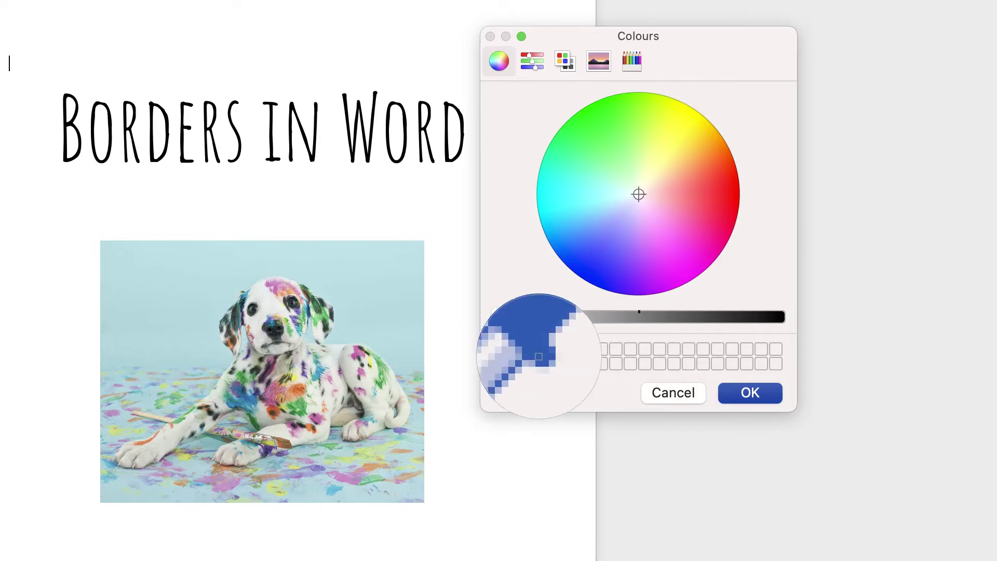
pyautogui.click(369, 296)
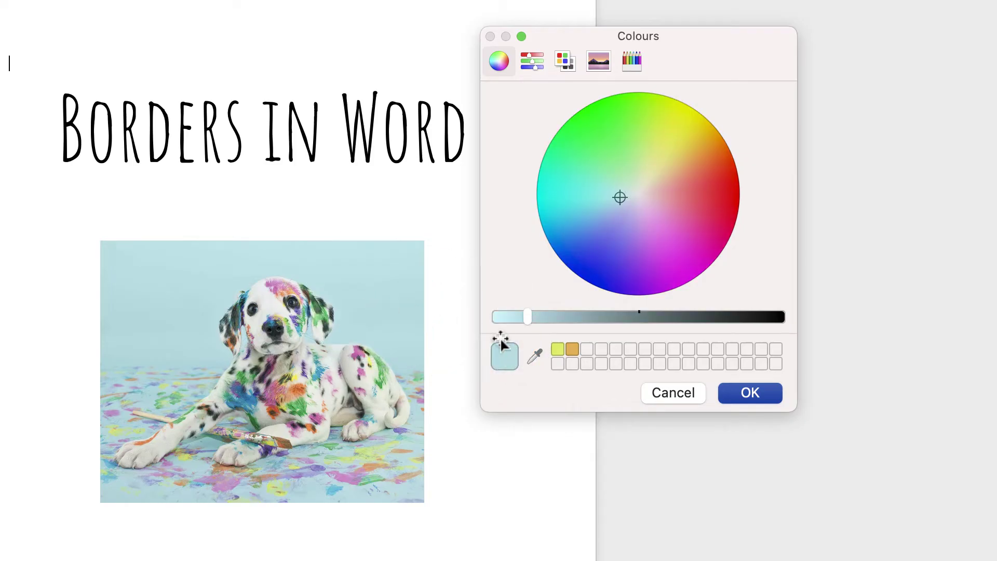
pyautogui.moveTo(501, 343); pyautogui.dragTo(739, 400)
pyautogui.click(745, 397)
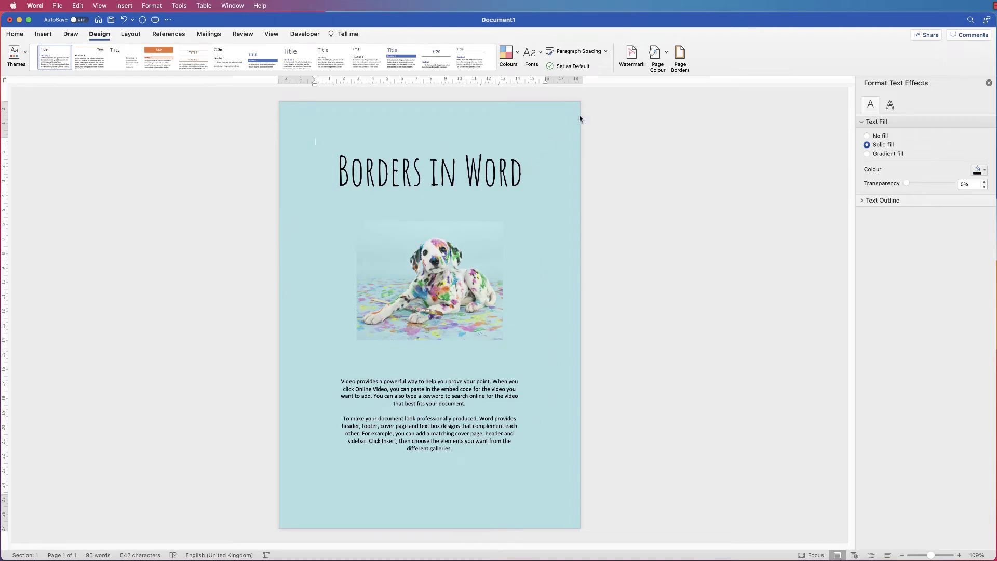
# Step: Reset the page colour to No Colour
pyautogui.click(667, 53)
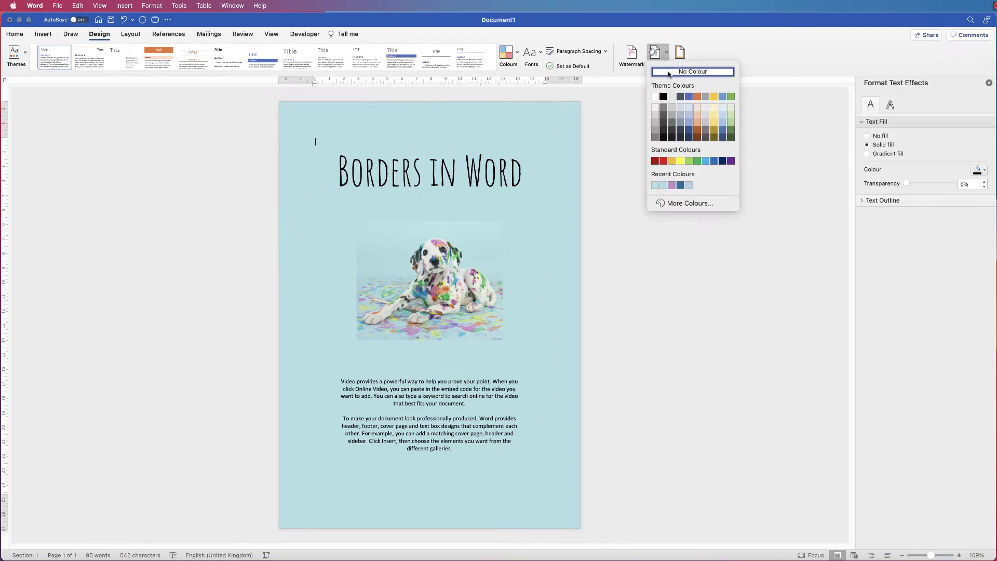
pyautogui.click(669, 71)
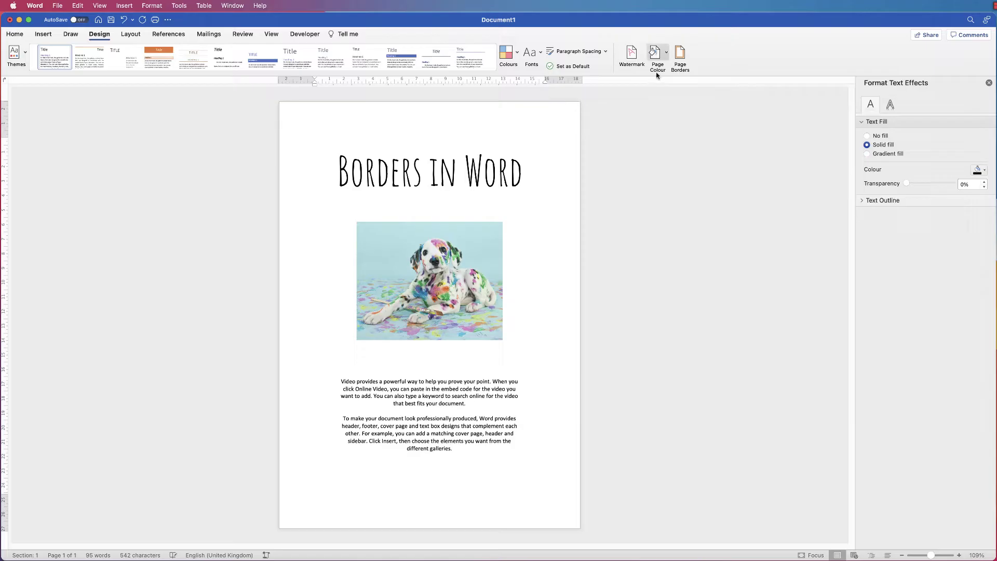
# Step: Apply the white-flowers-on-black art page border in the sampled pale blue to the whole document, leaving out the page's right side
pyautogui.click(680, 57)
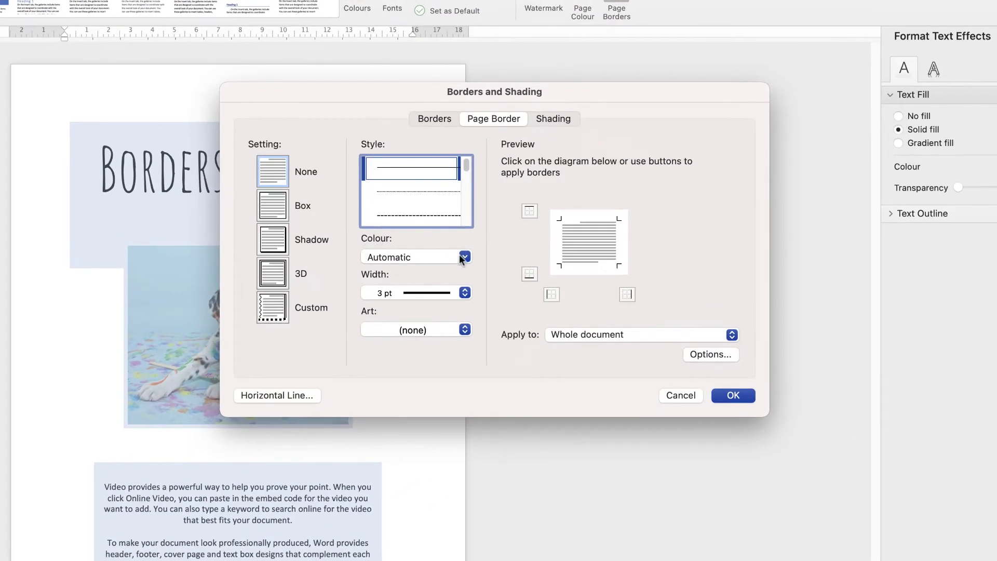
pyautogui.click(463, 257)
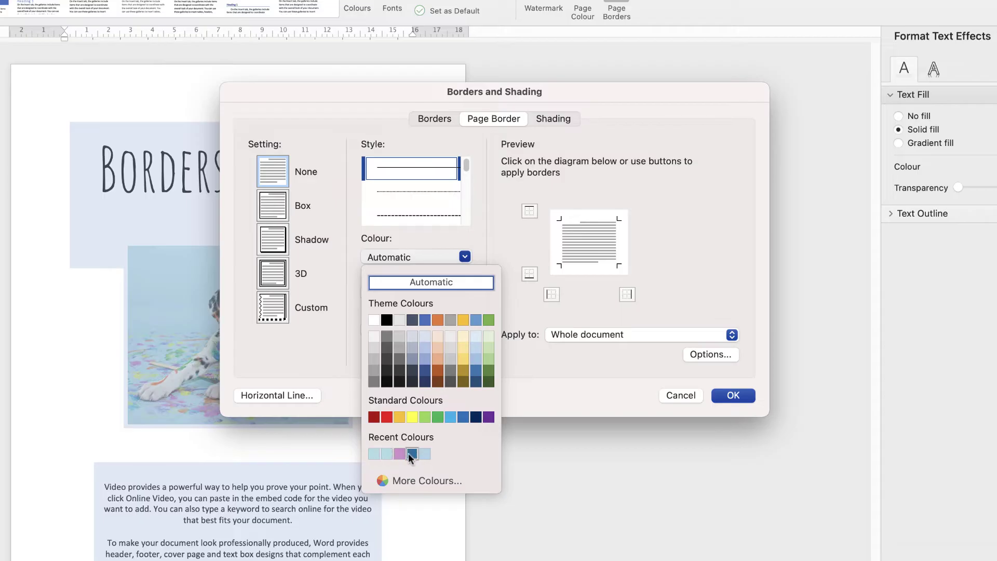
pyautogui.click(374, 453)
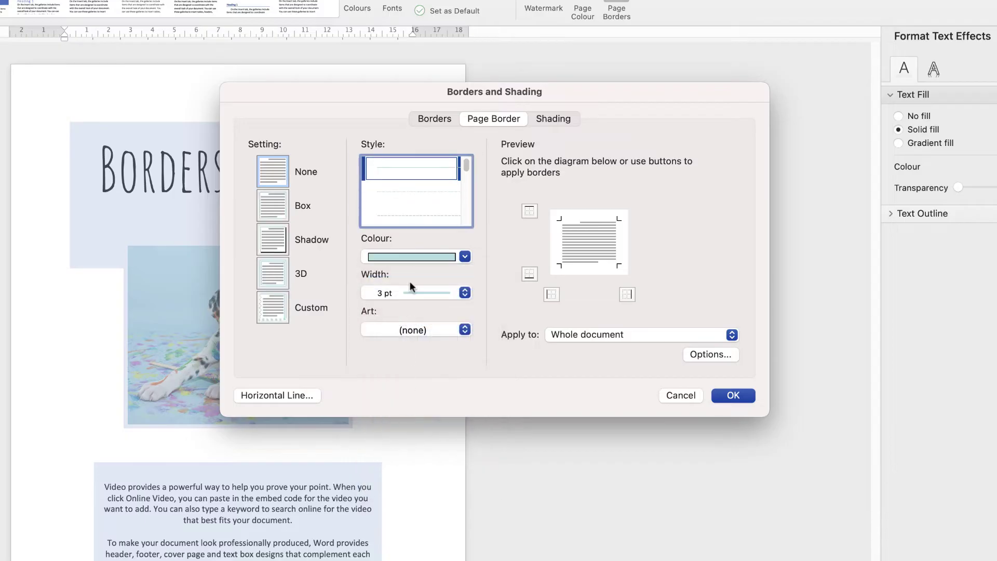
pyautogui.click(464, 330)
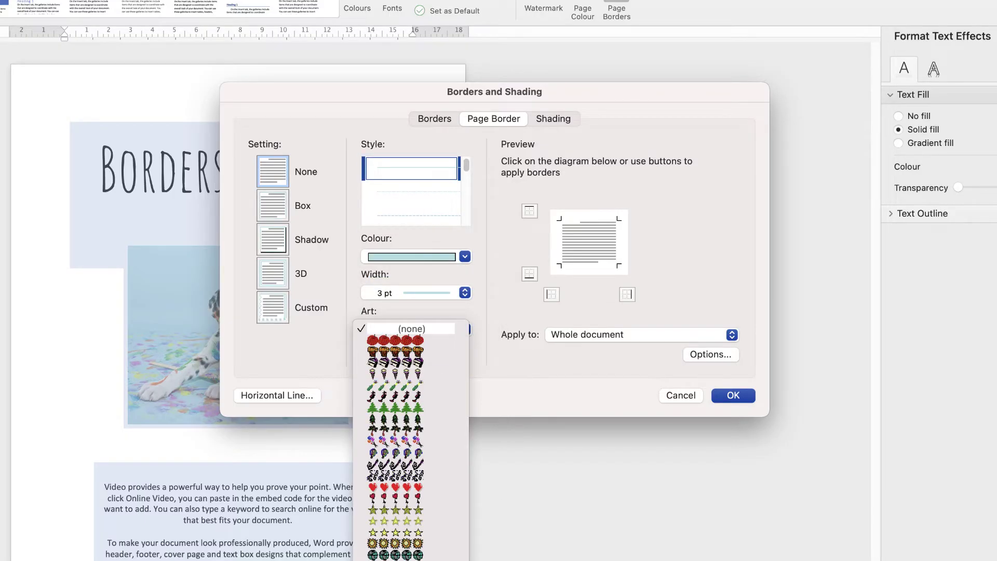
pyautogui.click(395, 556)
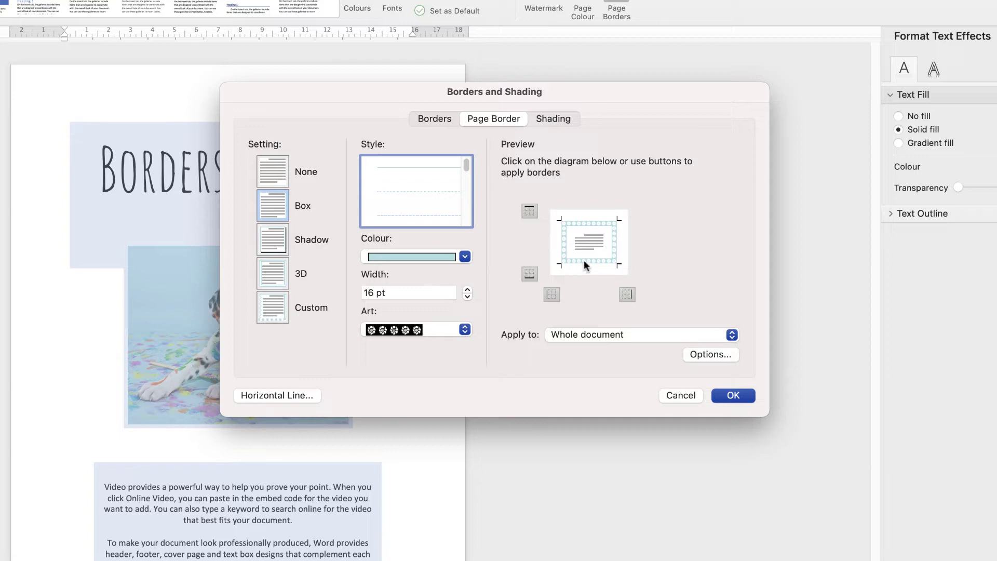
pyautogui.click(627, 294)
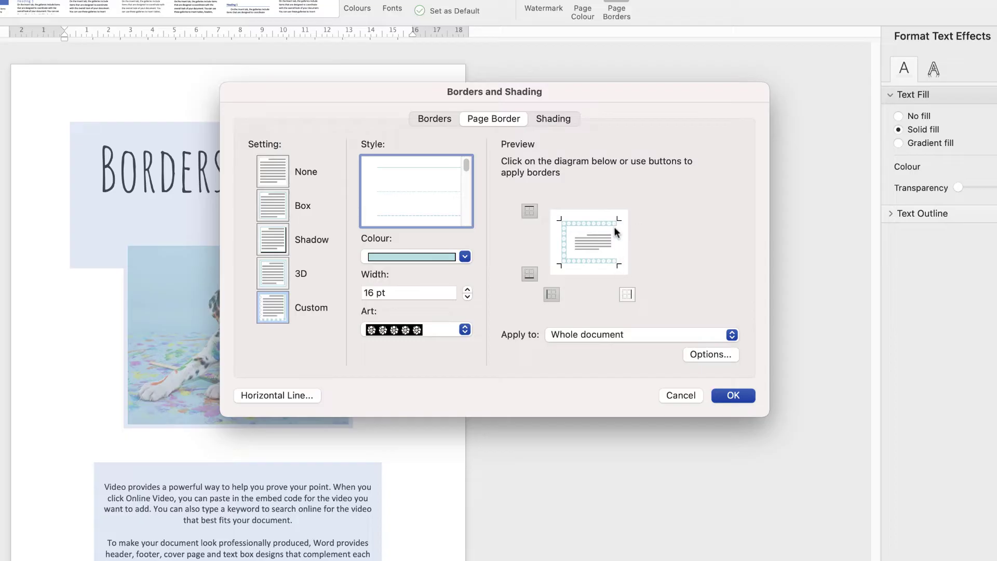
pyautogui.click(733, 396)
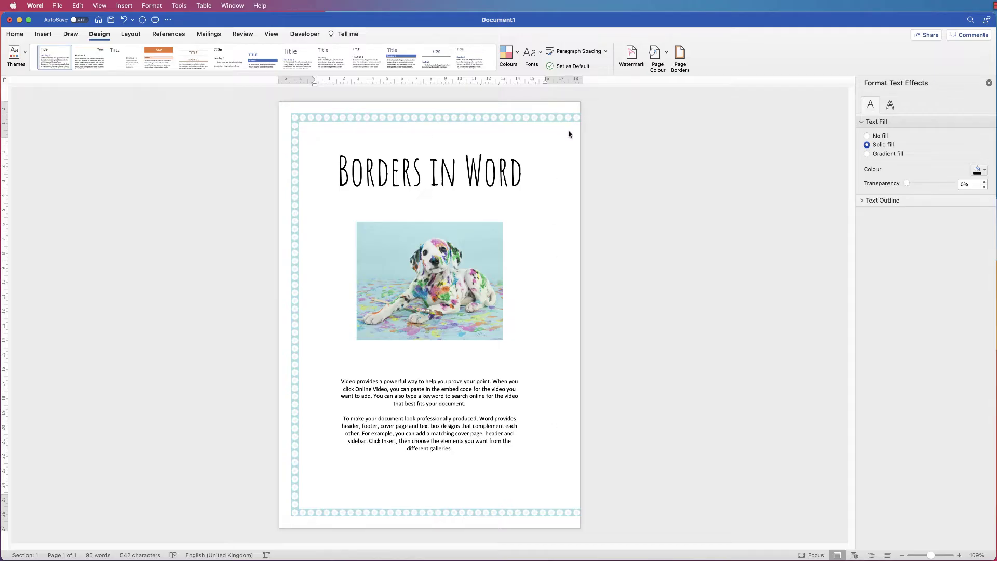
# Step: Apply the white-flowers art page border in the sampled pale blue on all four sides of the whole document
pyautogui.click(680, 57)
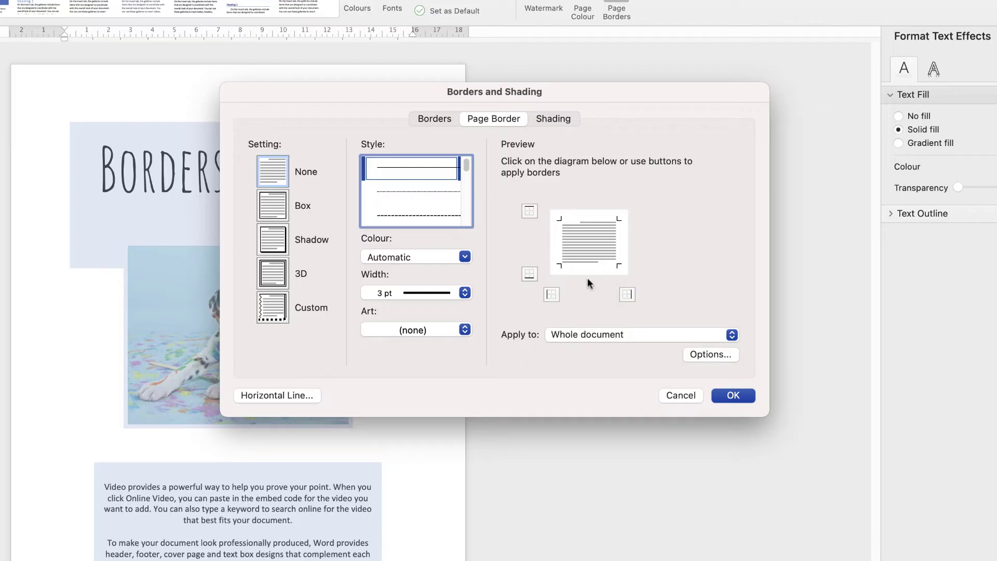
pyautogui.click(464, 330)
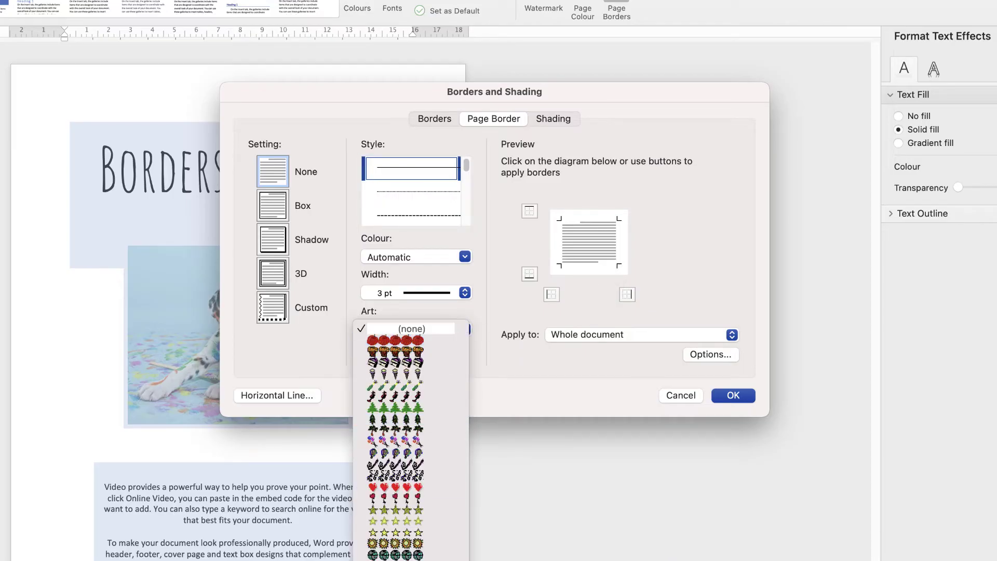
pyautogui.click(395, 554)
pyautogui.click(464, 257)
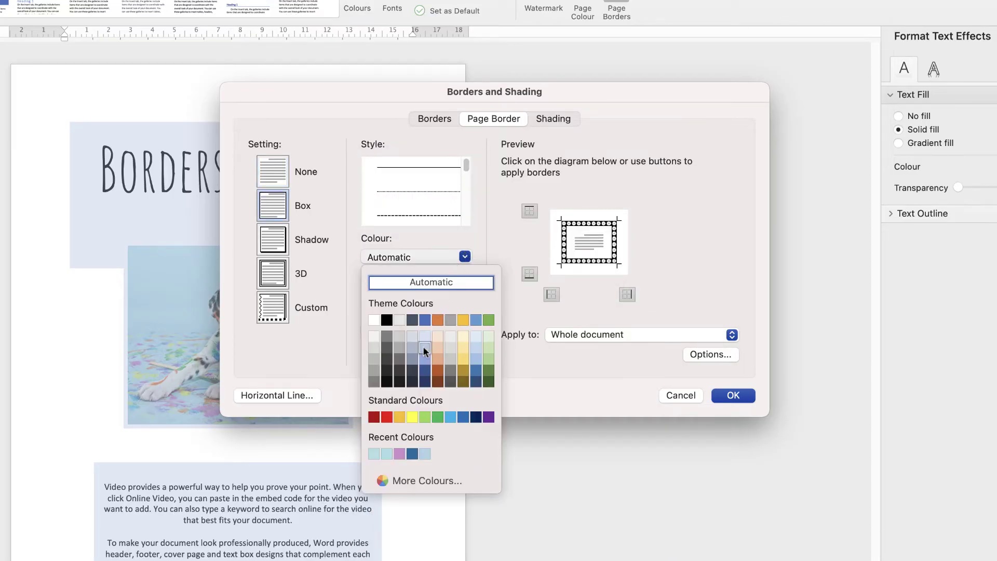
pyautogui.click(373, 453)
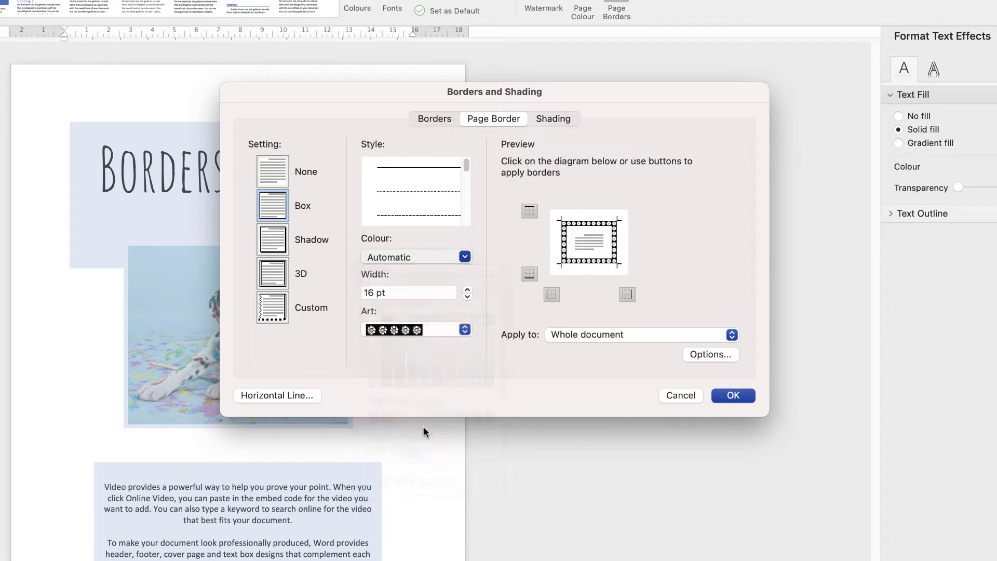
pyautogui.click(733, 397)
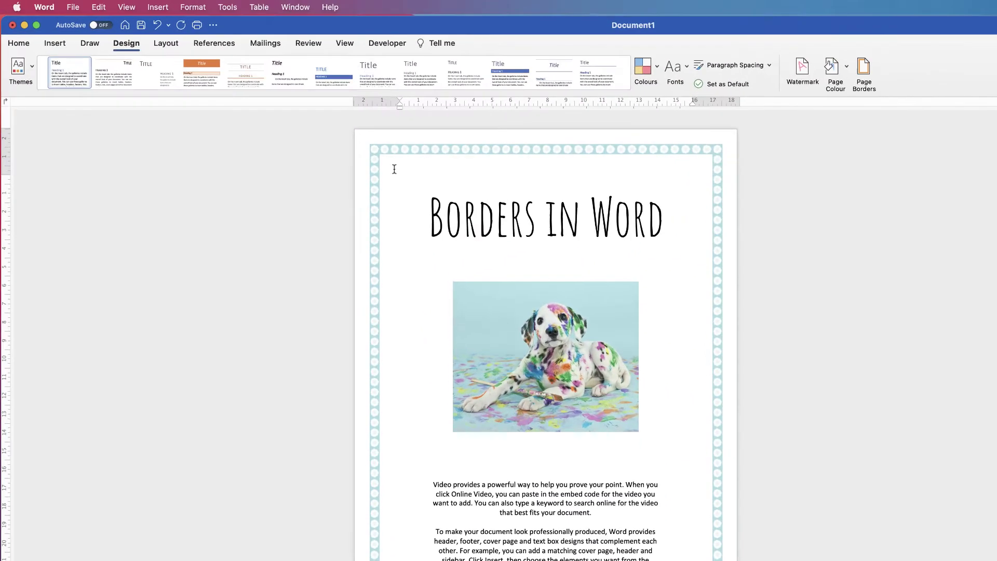
# Step: Draw a rectangle shape over the page, aligned with the outer edges of the flower page border
pyautogui.click(43, 35)
pyautogui.click(43, 34)
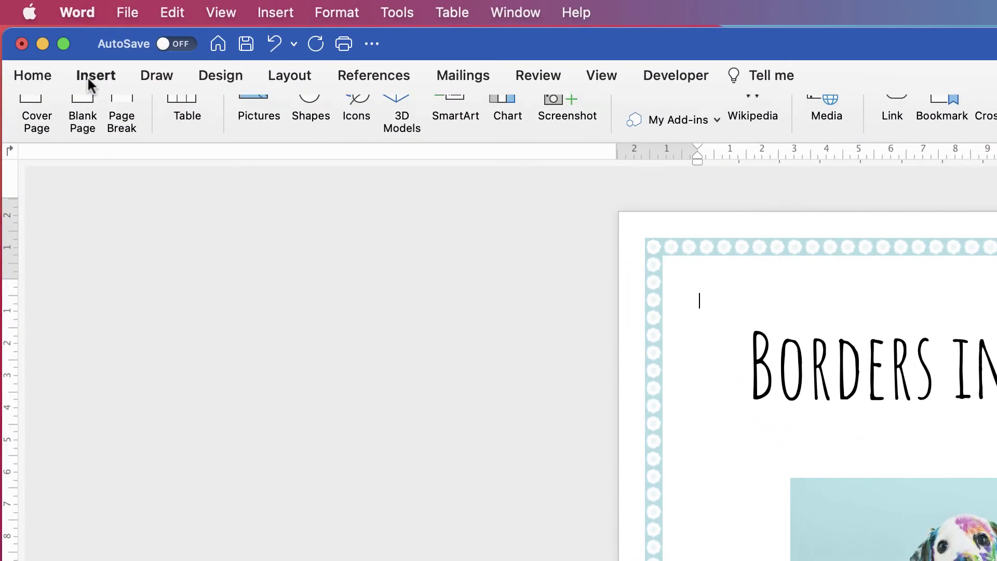
pyautogui.click(107, 88)
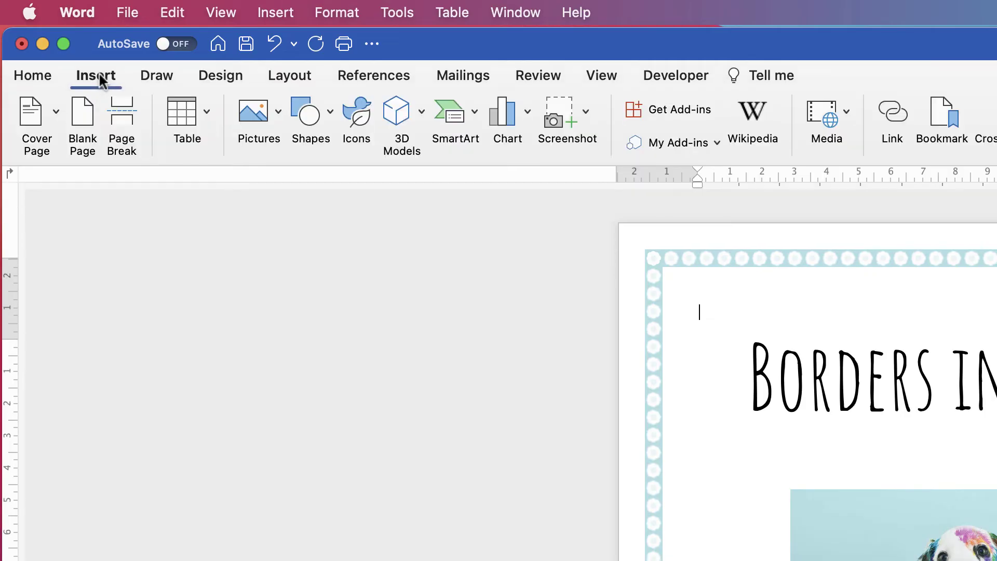
pyautogui.click(330, 117)
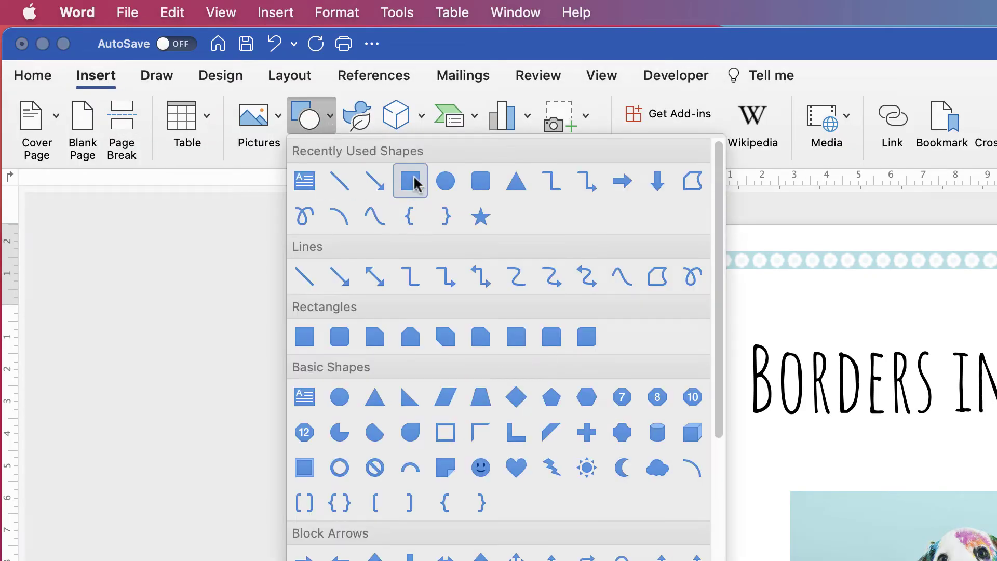
pyautogui.click(304, 336)
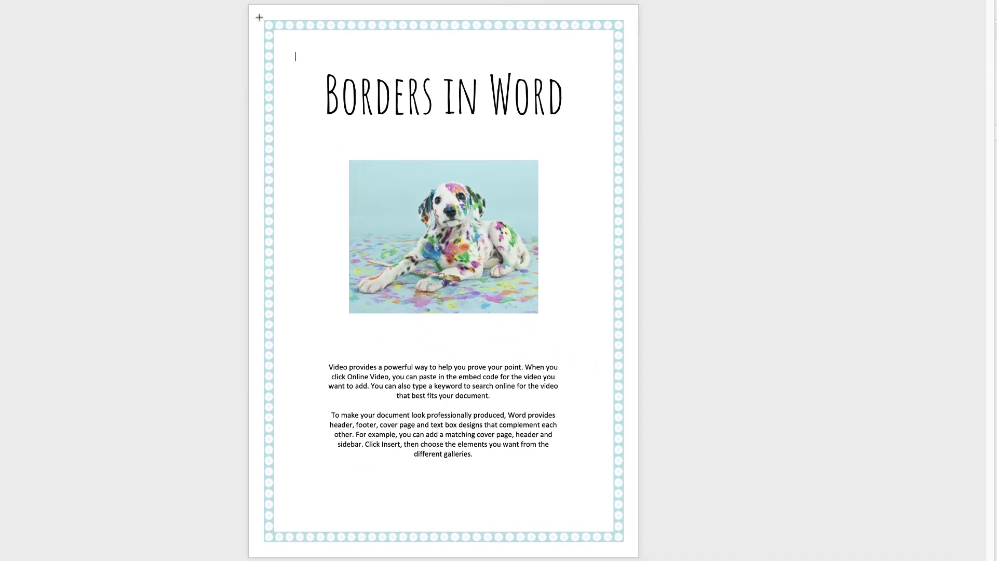
pyautogui.moveTo(262, 19); pyautogui.dragTo(622, 542)
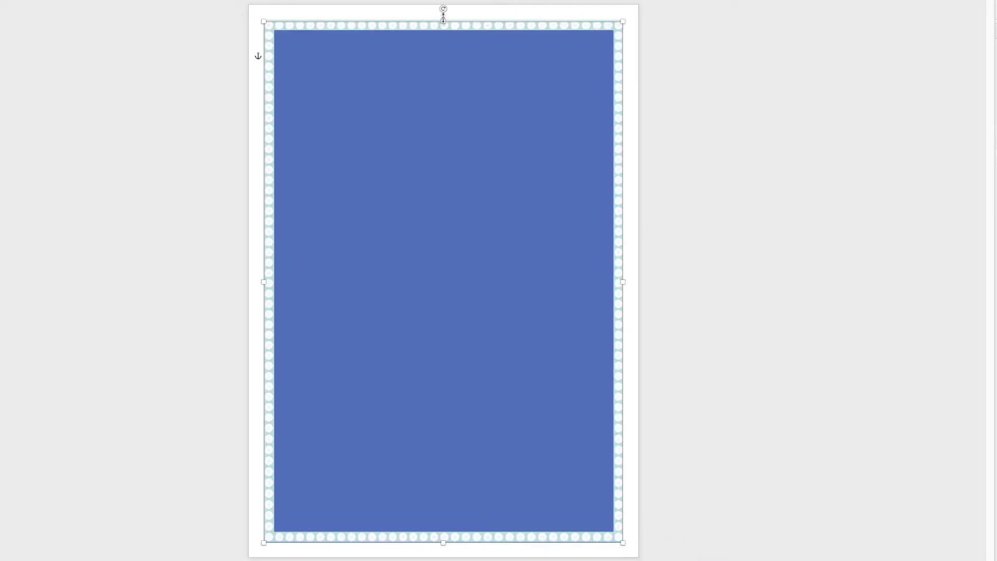
# Step: Extend the rectangle slightly beyond the flower border on all four sides and set its height to 28.4 cm
pyautogui.moveTo(443, 20); pyautogui.dragTo(443, 16)
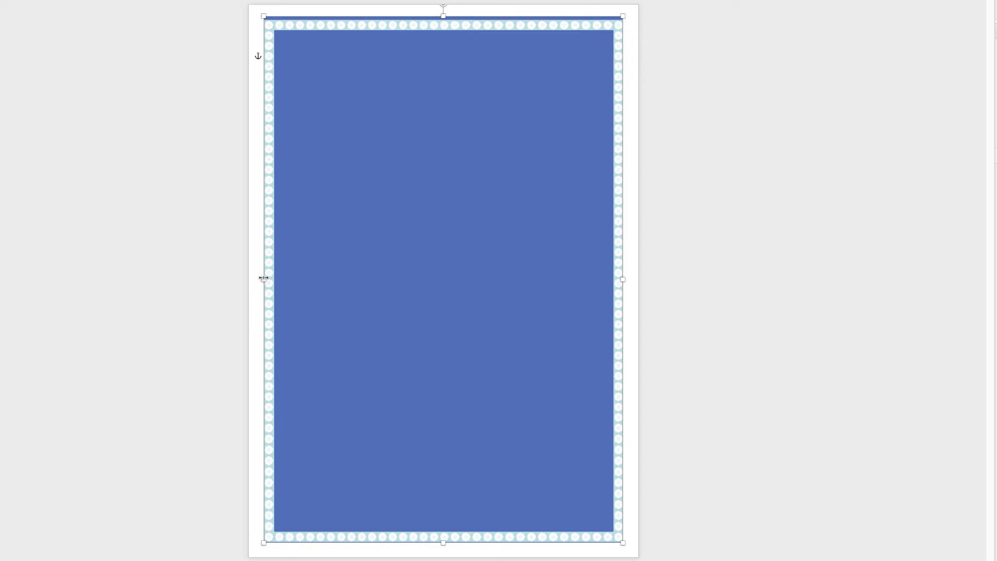
pyautogui.moveTo(261, 279); pyautogui.dragTo(260, 278)
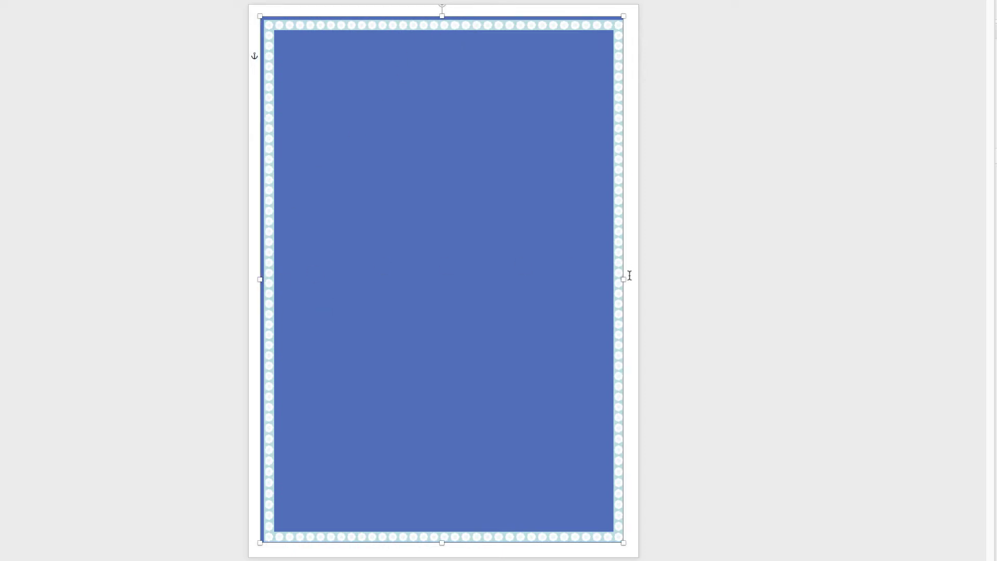
pyautogui.moveTo(625, 279); pyautogui.dragTo(627, 278)
pyautogui.moveTo(443, 545); pyautogui.dragTo(443, 548)
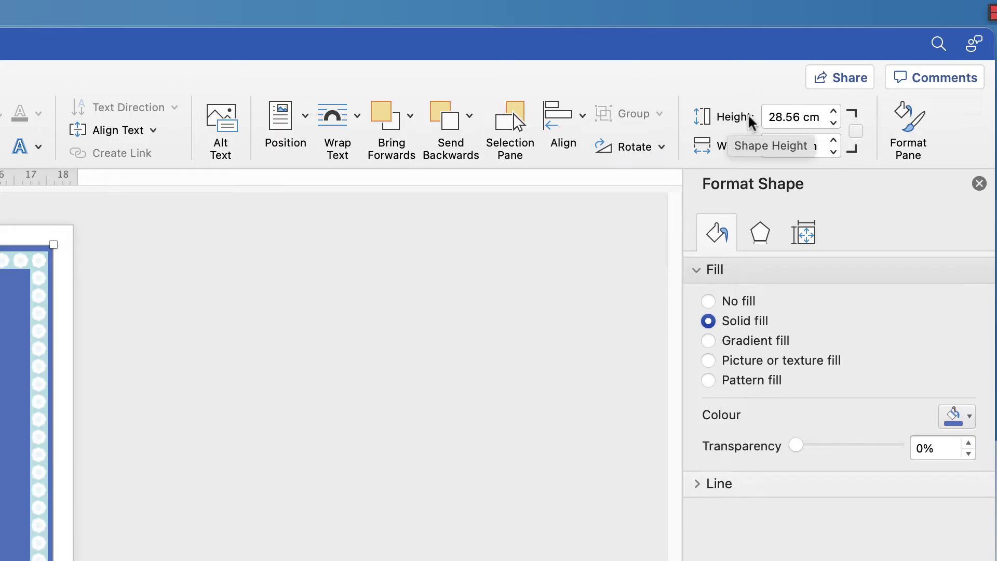
pyautogui.click(833, 123)
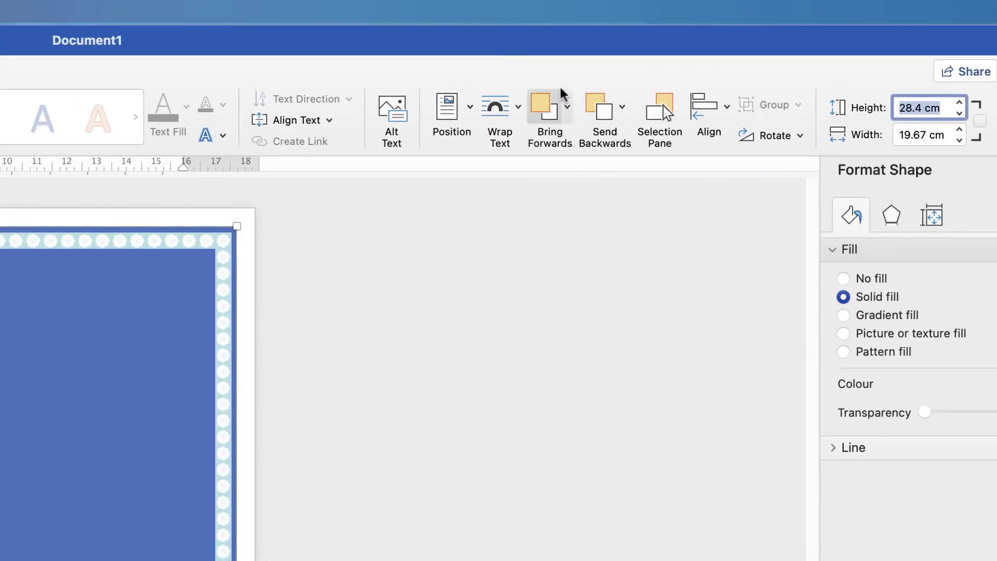
# Step: Send the rectangle backwards until it lies behind the dog picture, the title and the body text
pyautogui.click(598, 110)
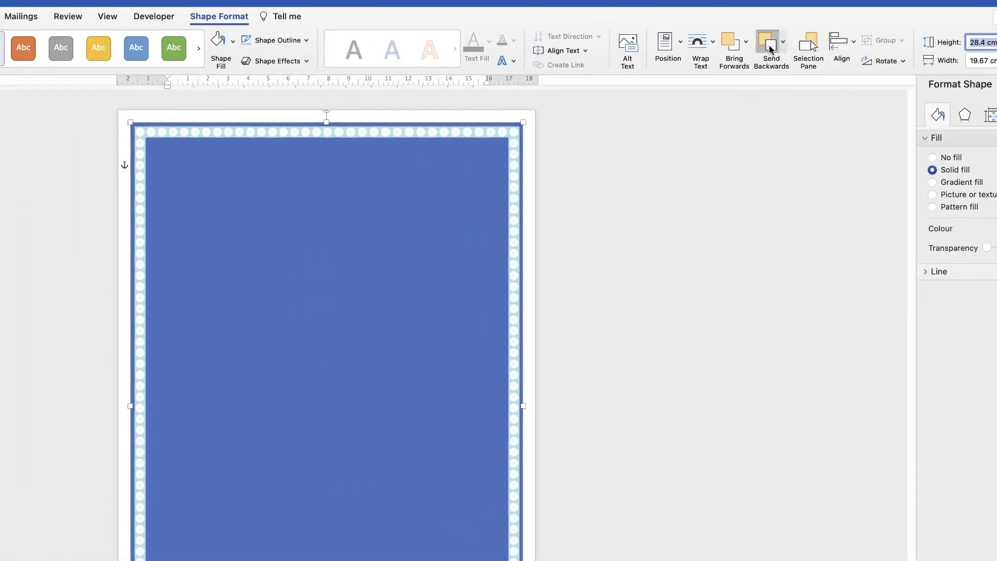
pyautogui.click(770, 48)
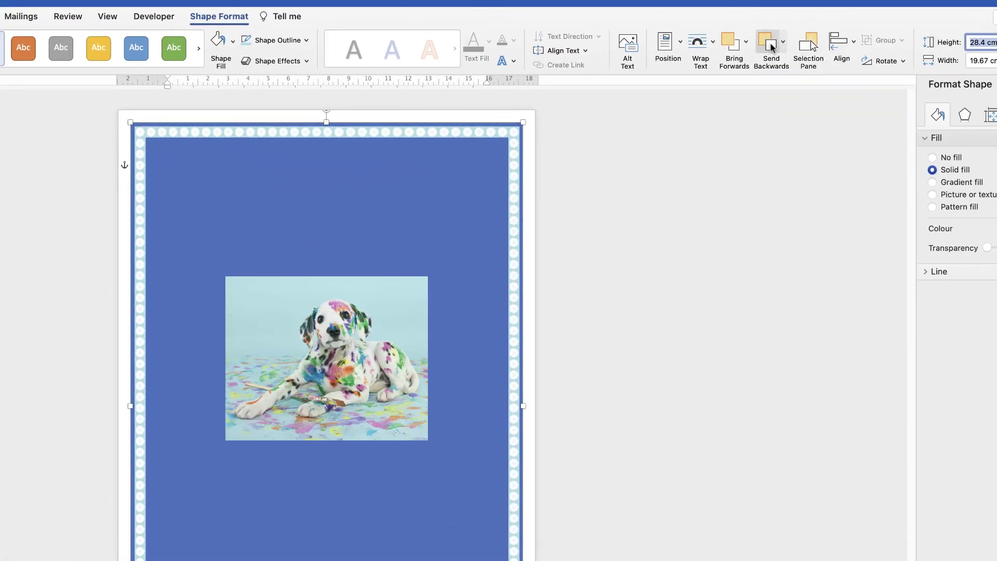
pyautogui.click(770, 48)
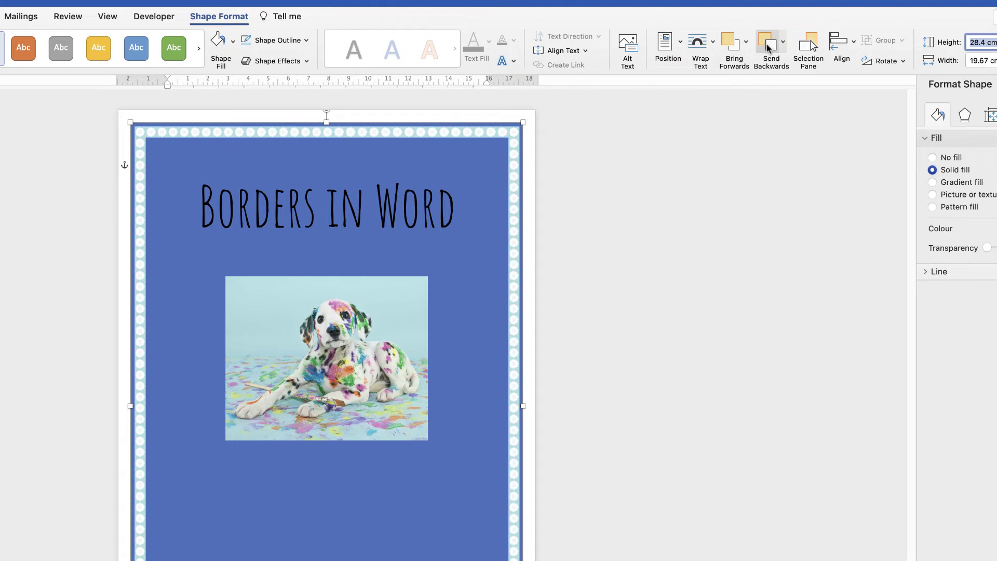
pyautogui.click(769, 49)
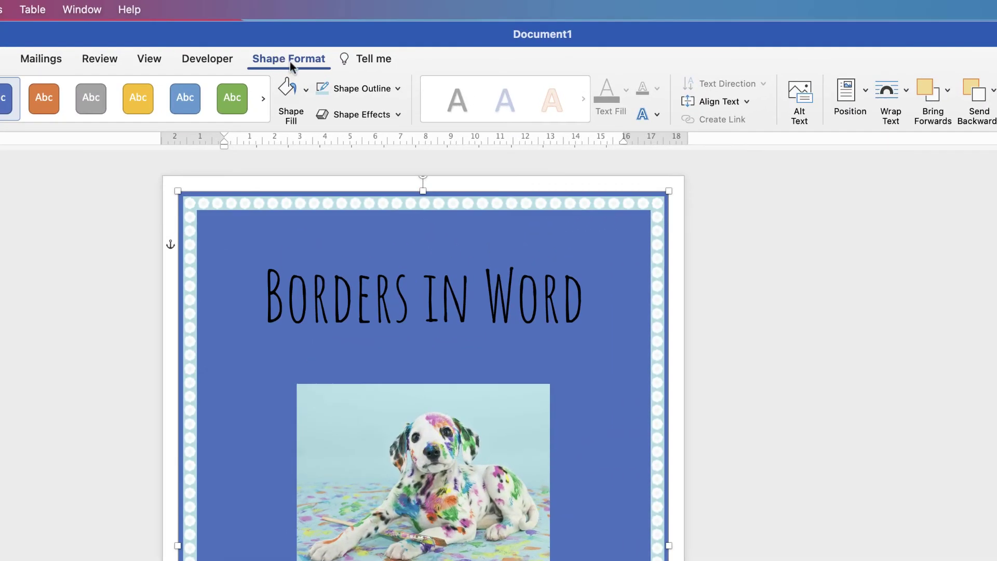
# Step: Show the rectangle's shape formatting options and set its fill to No fill
pyautogui.click(980, 94)
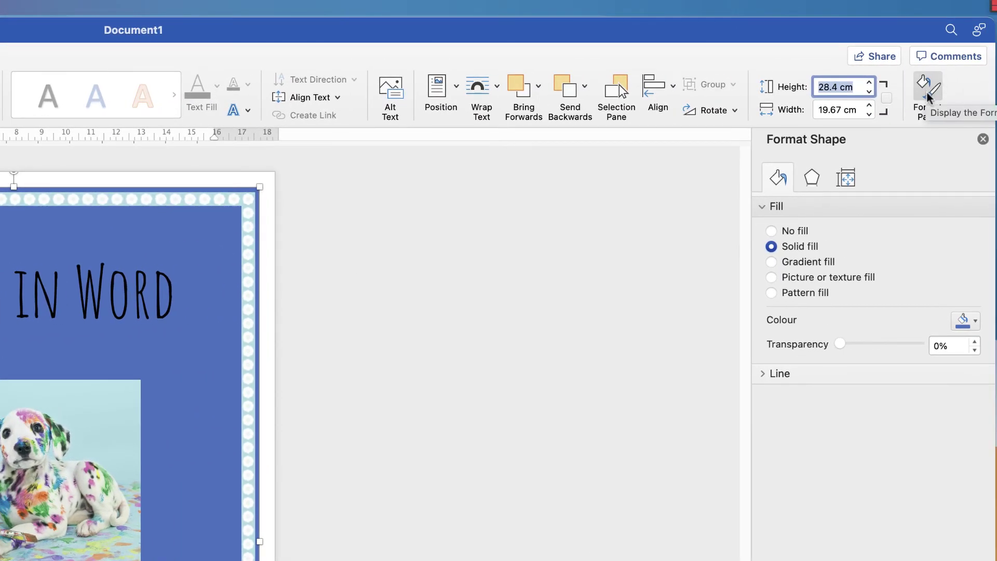
pyautogui.click(763, 206)
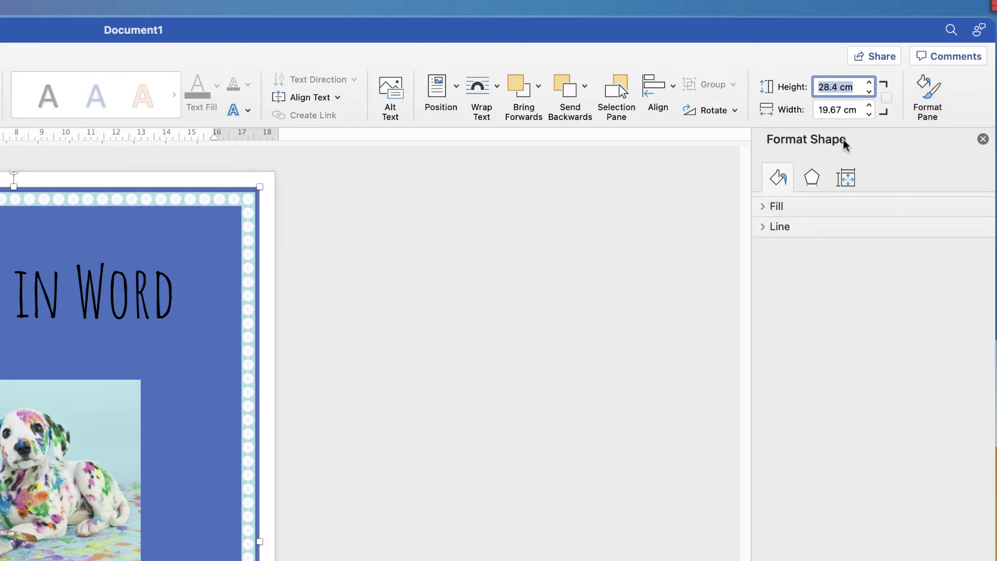
pyautogui.click(764, 208)
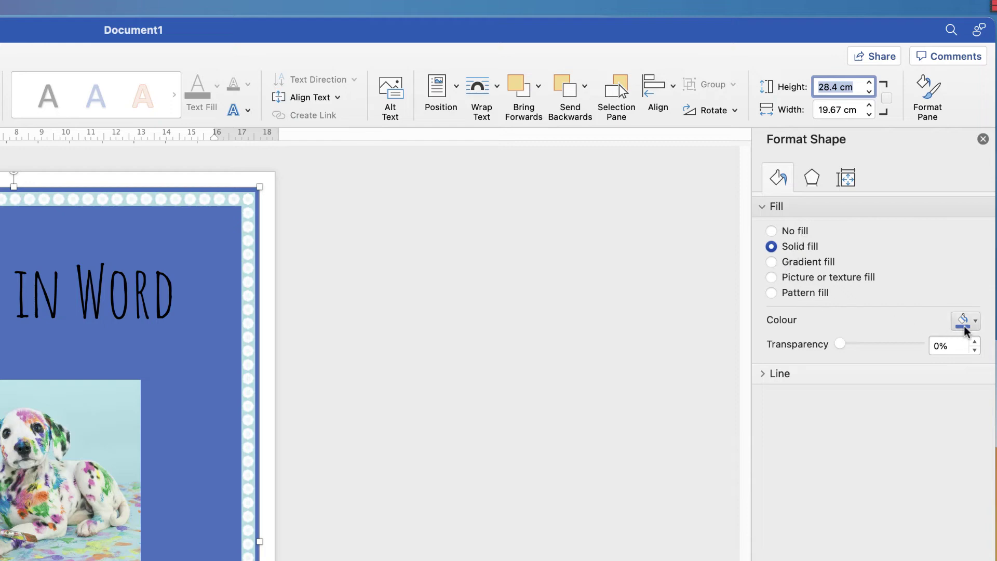
pyautogui.click(772, 233)
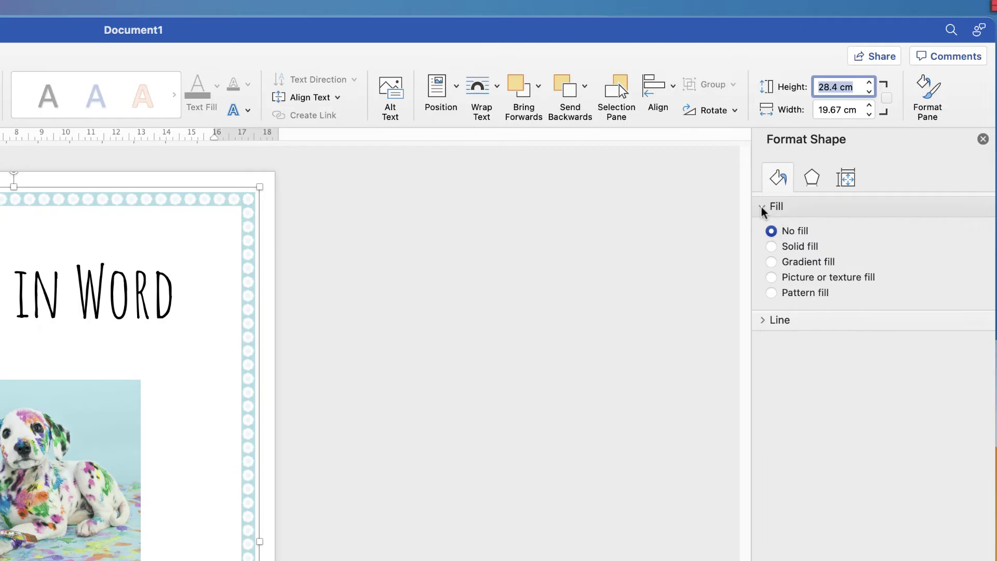
# Step: Set the rectangle's solid outline to 5 pt wide and colour it in the recently used pale blue that matches the flower border
pyautogui.click(762, 321)
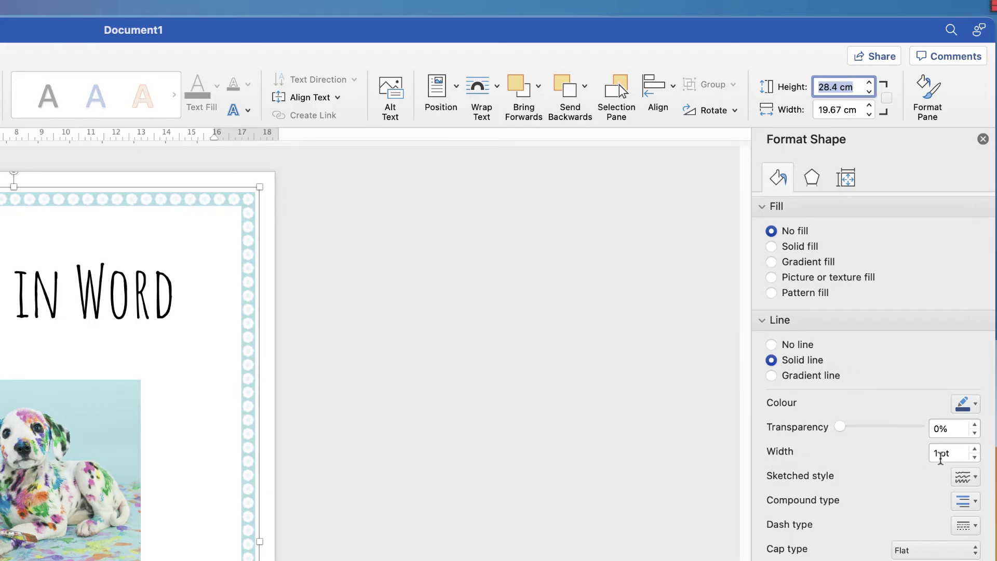
pyautogui.click(301, 479)
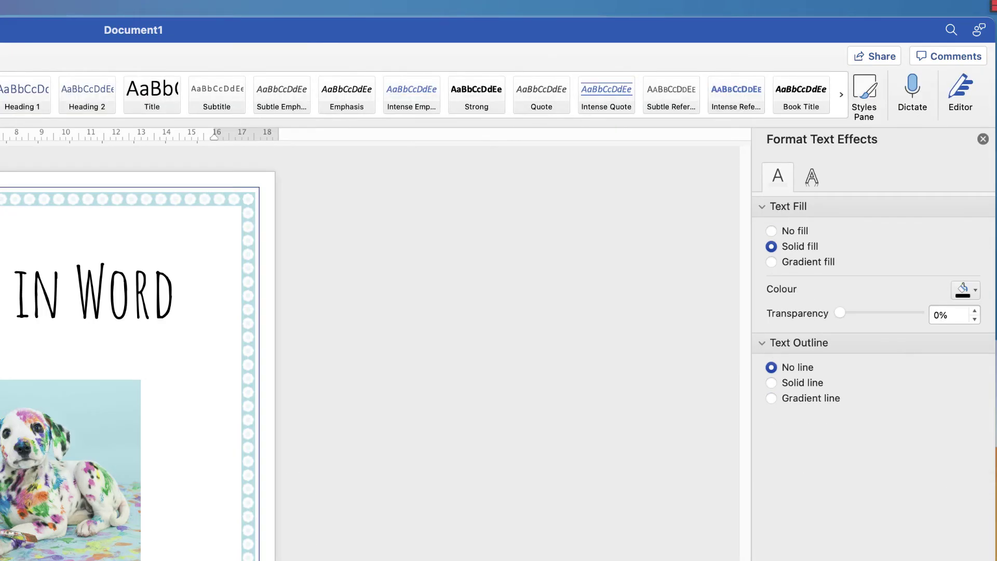
pyautogui.click(248, 311)
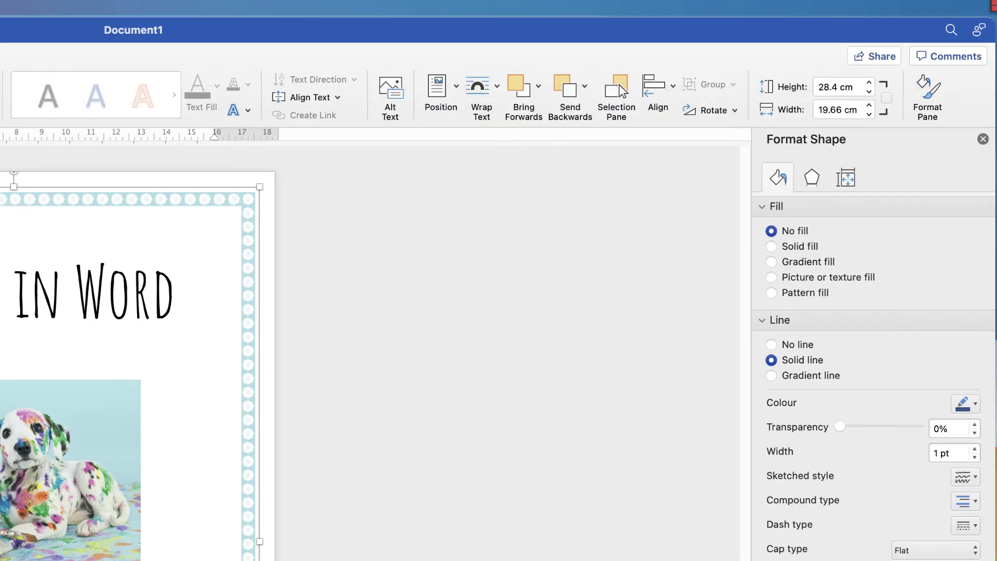
pyautogui.click(974, 448)
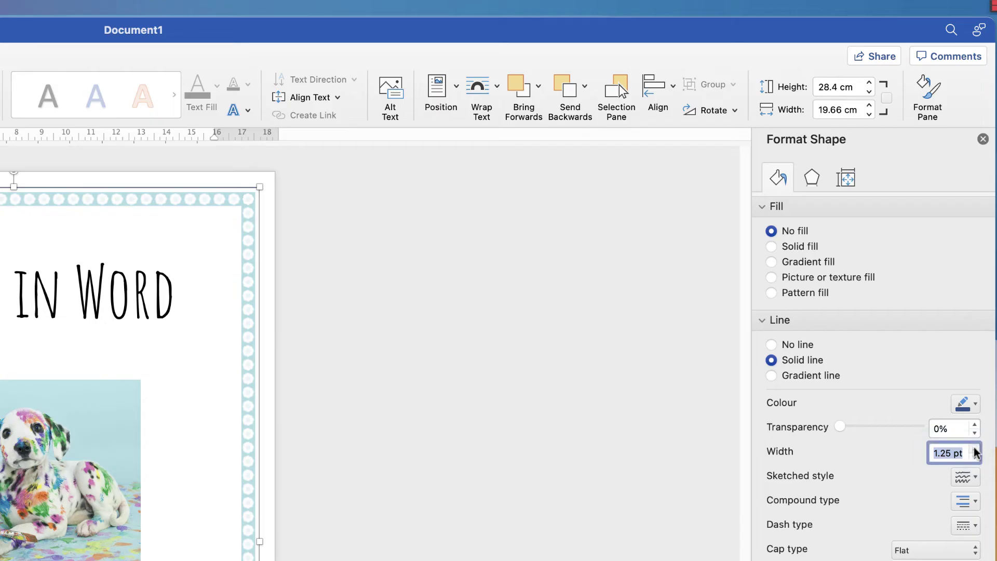
pyautogui.click(975, 449)
pyautogui.click(974, 449)
pyautogui.click(975, 449)
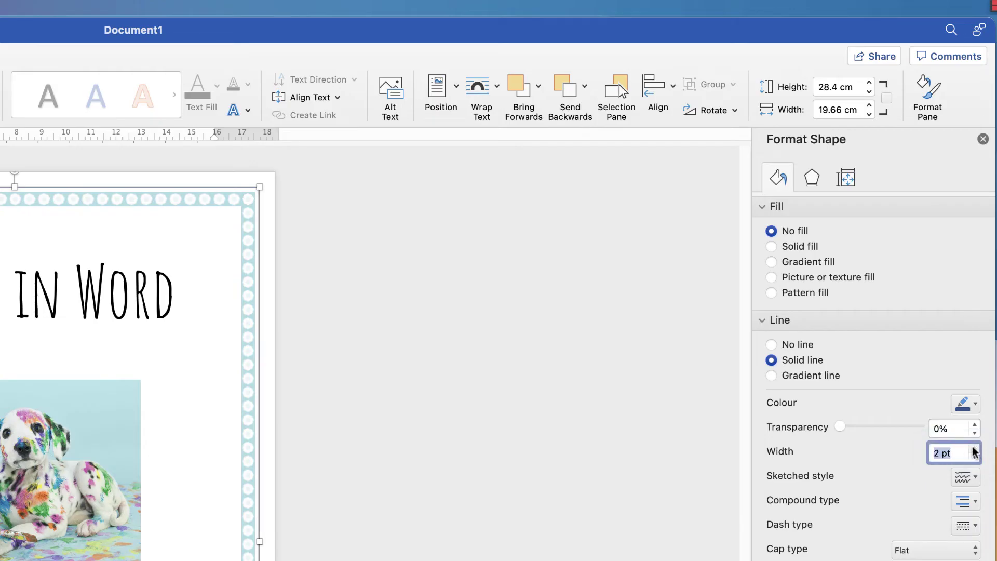
pyautogui.click(975, 449)
pyautogui.click(975, 449)
pyautogui.click(975, 449)
pyautogui.click(975, 448)
pyautogui.click(974, 449)
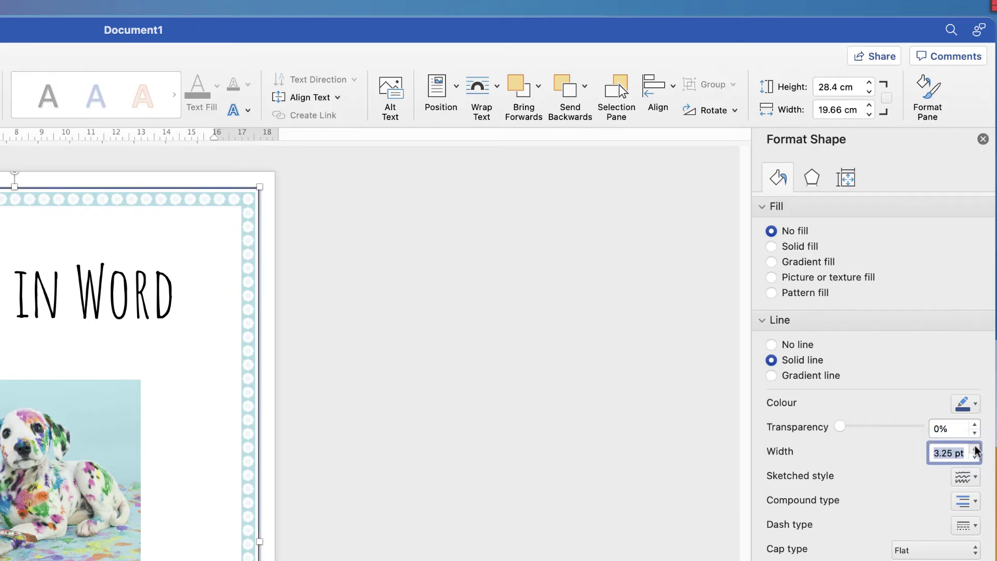
pyautogui.click(975, 448)
pyautogui.click(975, 449)
pyautogui.click(975, 448)
pyautogui.click(975, 448)
pyautogui.click(975, 448)
pyautogui.click(975, 448)
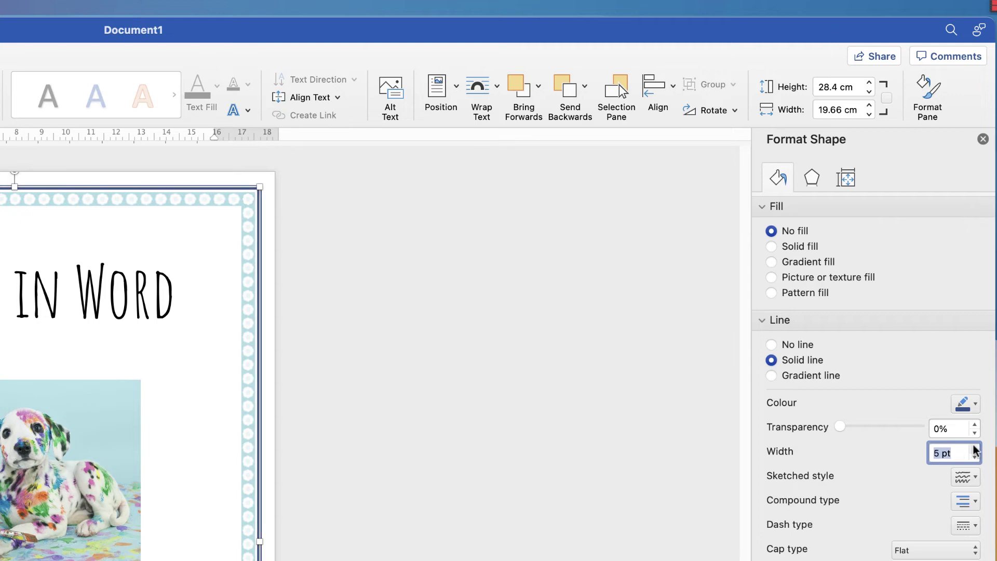
pyautogui.click(975, 448)
pyautogui.click(975, 448)
pyautogui.click(975, 457)
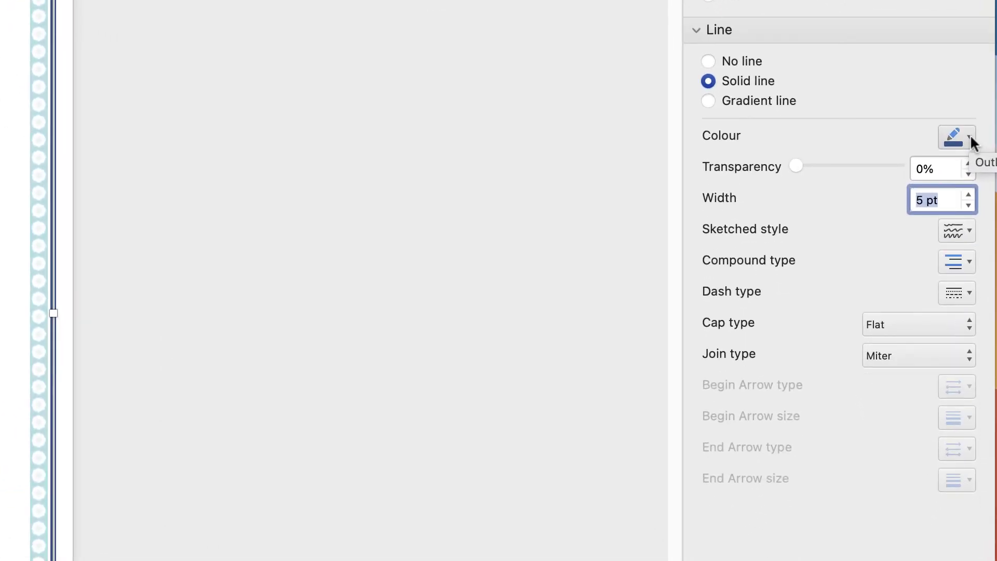
pyautogui.click(969, 137)
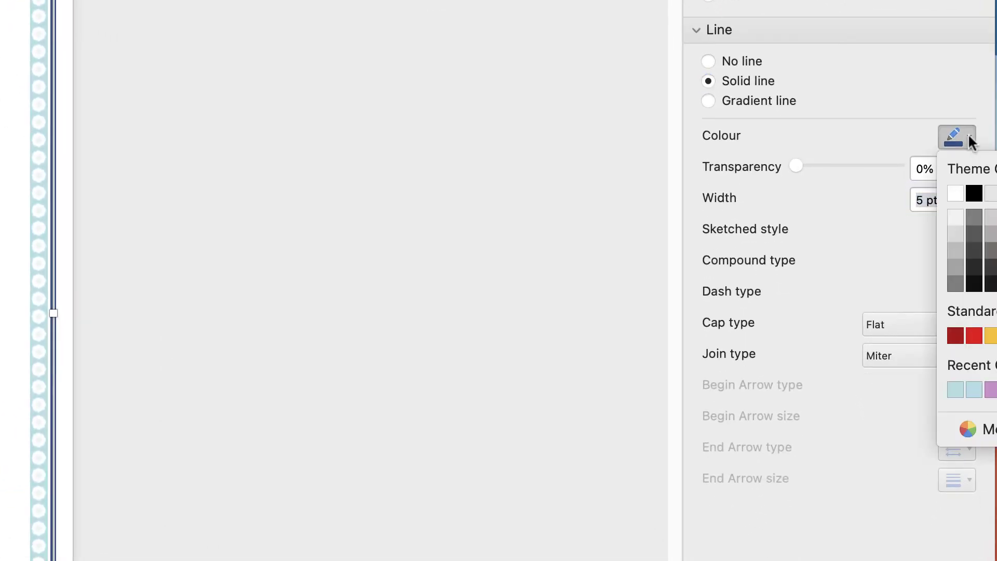
pyautogui.click(954, 389)
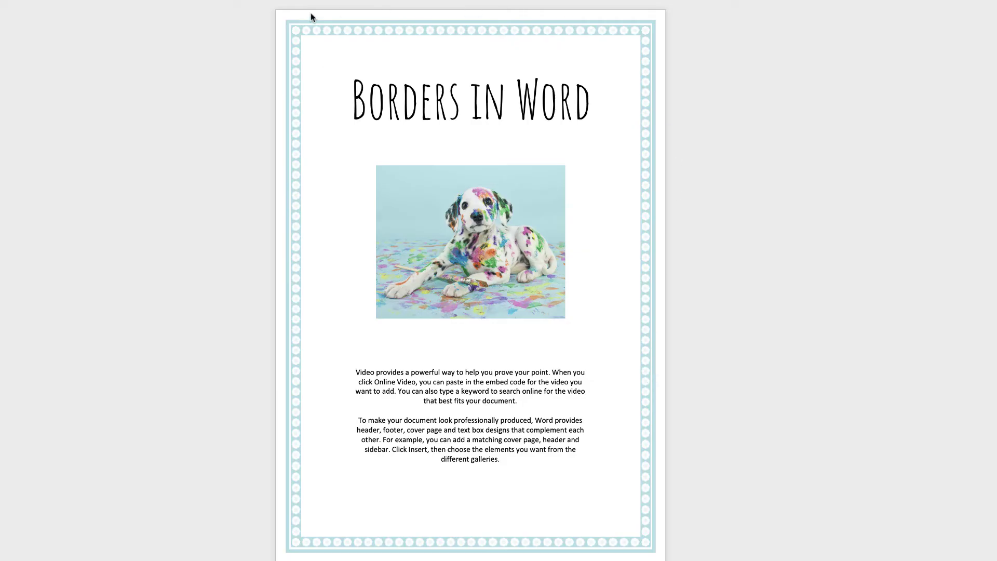
# Step: Give the rectangle a gradient fill and move its first gradient stop to position 0%
pyautogui.click(653, 551)
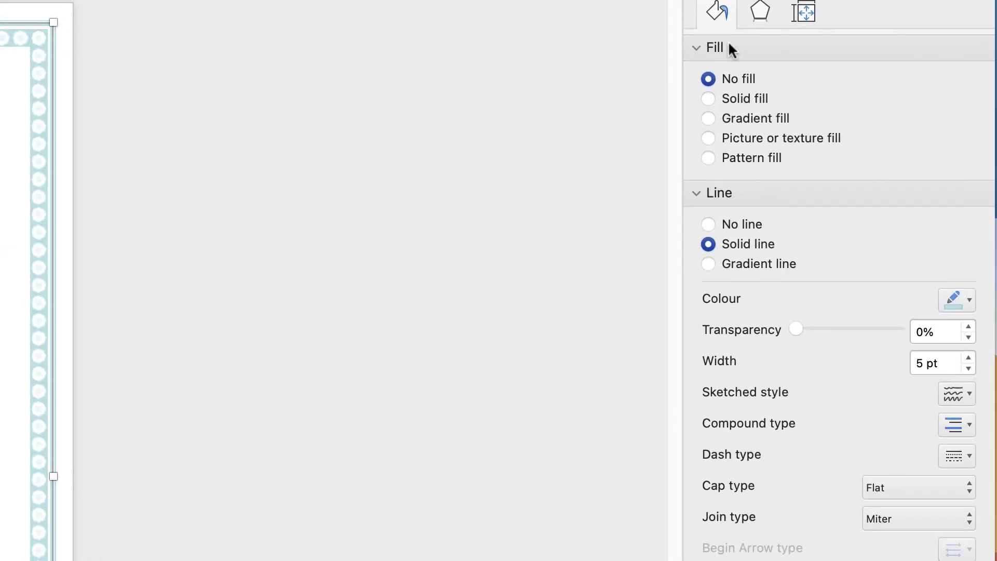
pyautogui.click(708, 119)
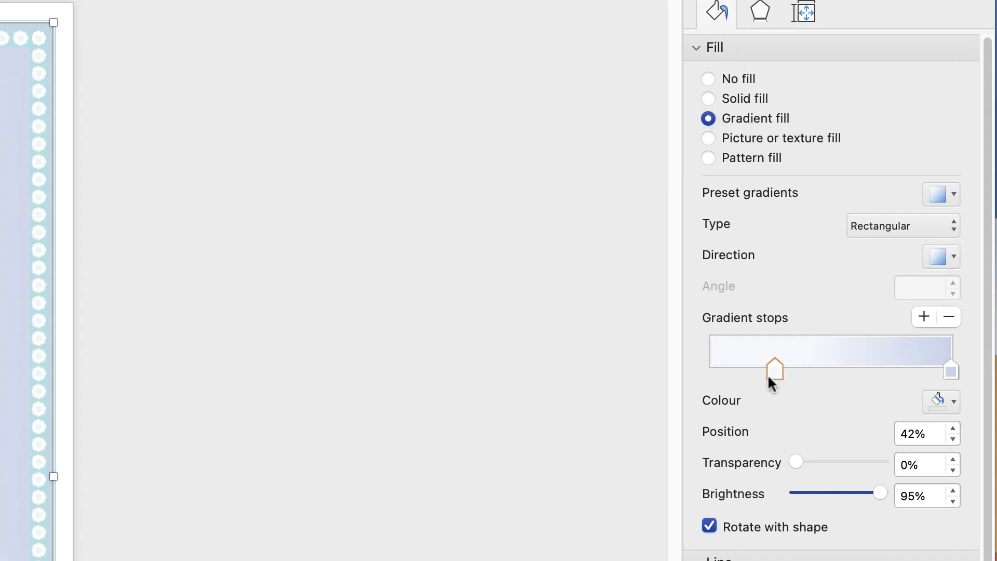
pyautogui.moveTo(728, 366); pyautogui.dragTo(712, 367)
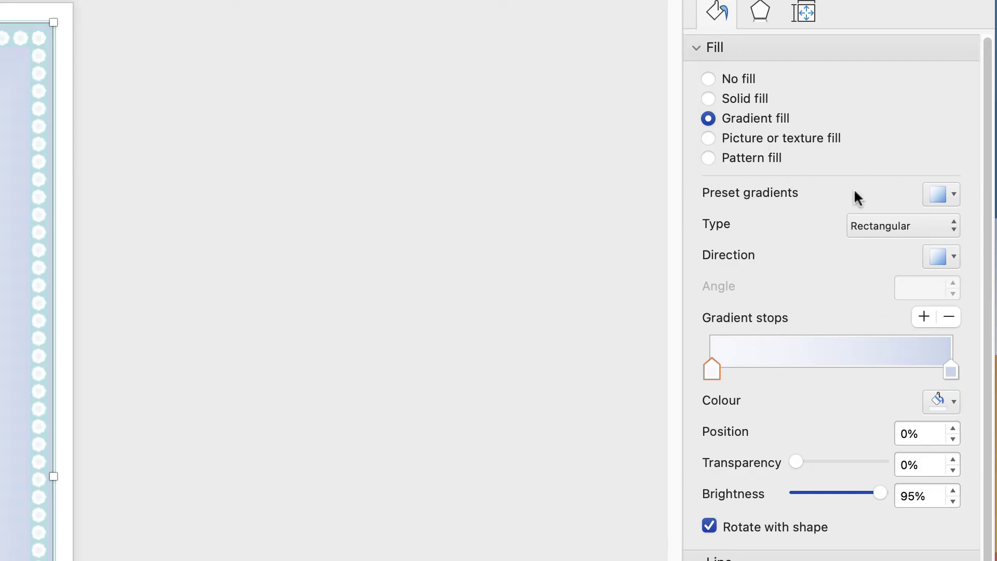
# Step: Examine the preset gradients, gradient types and direction options for the rectangle's fill, keeping the type Rectangular
pyautogui.click(953, 195)
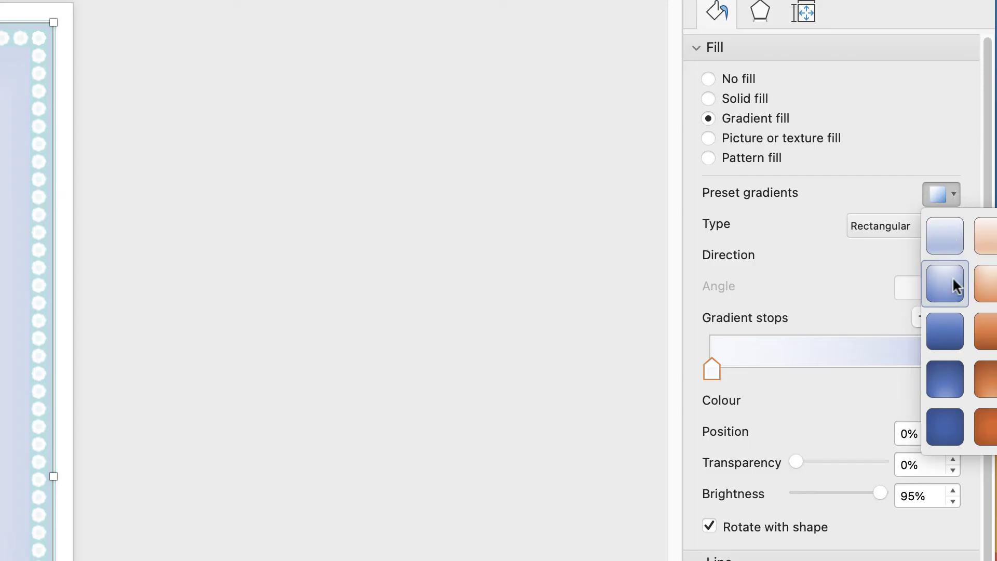
pyautogui.click(955, 194)
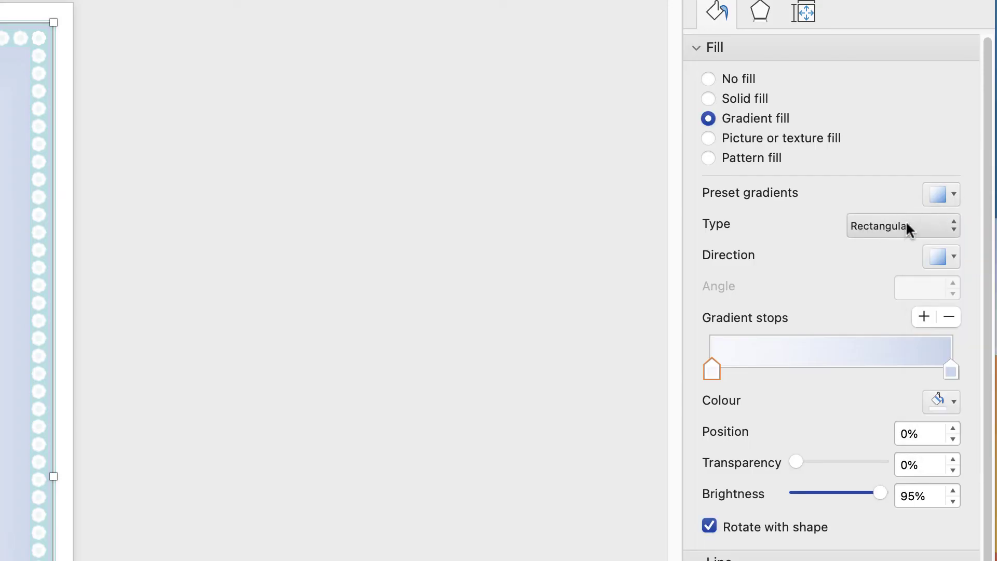
pyautogui.click(870, 227)
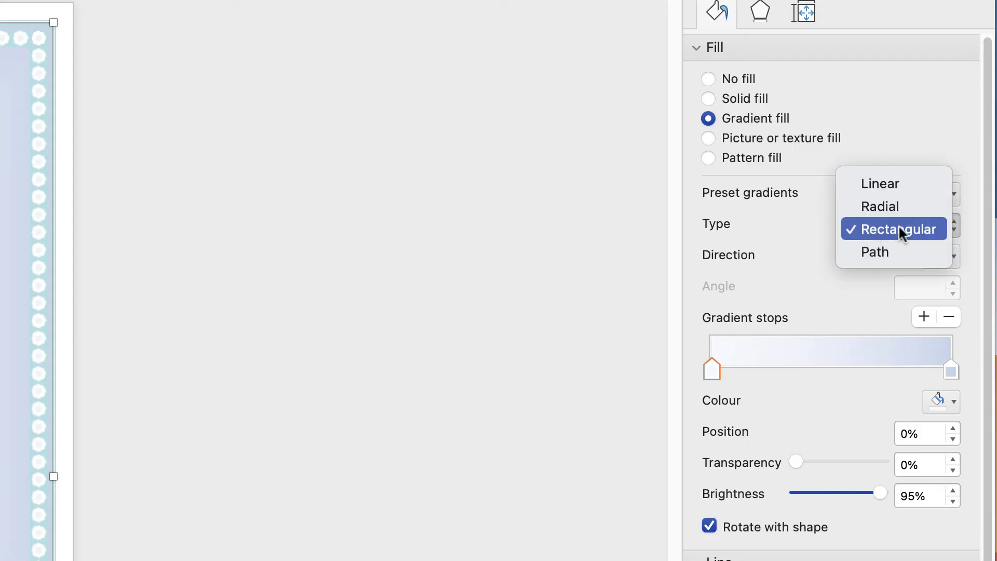
pyautogui.click(854, 230)
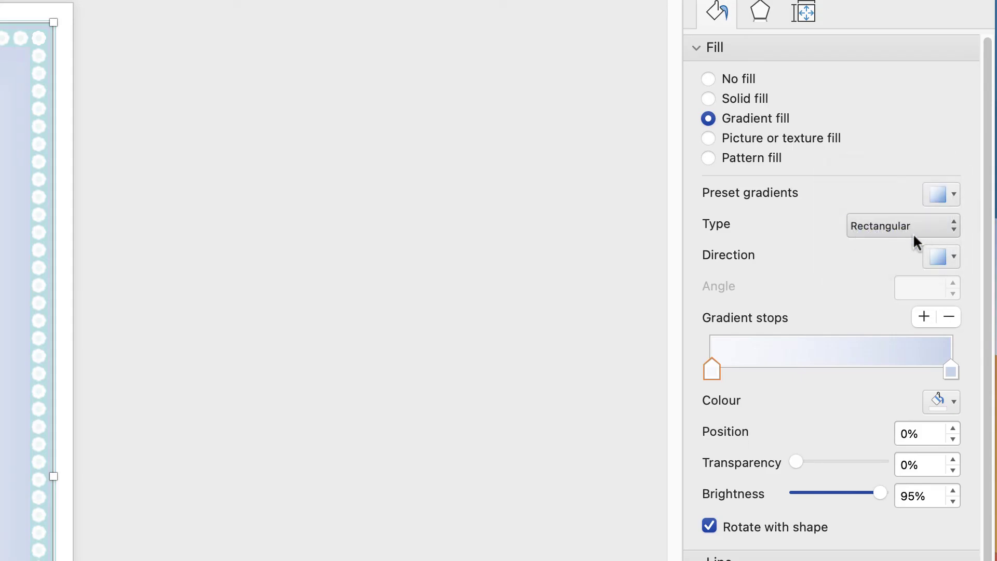
pyautogui.click(952, 255)
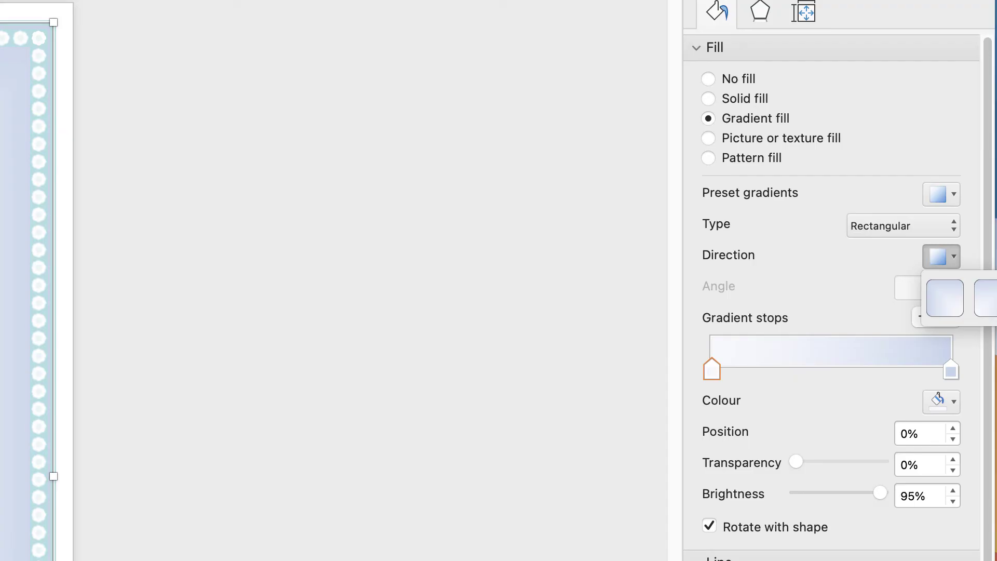
pyautogui.press('Escape')
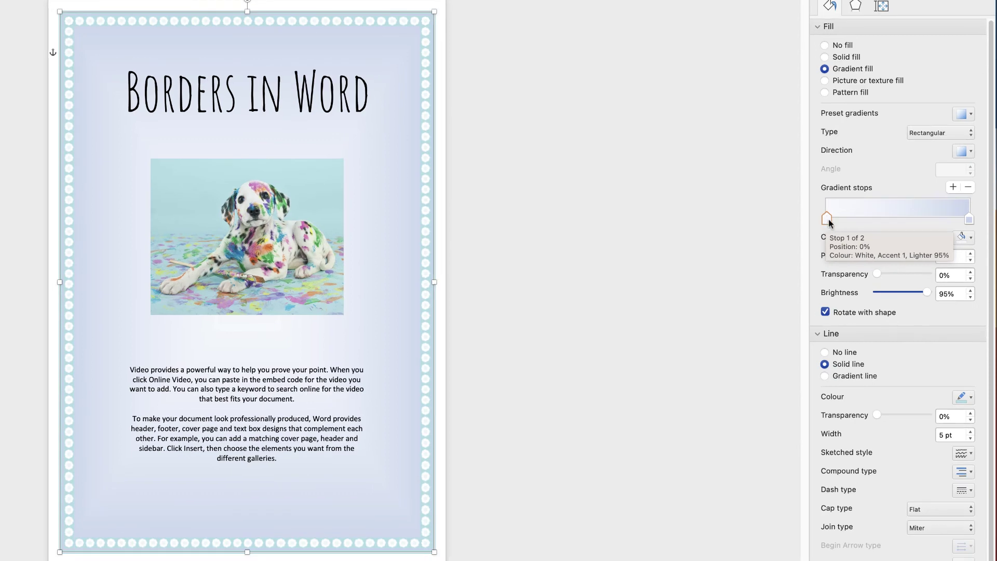
# Step: Slide the near-white gradient stop close to the outer end stop, and recolour the end stop in the recently used pale blue
pyautogui.moveTo(826, 222); pyautogui.dragTo(950, 222)
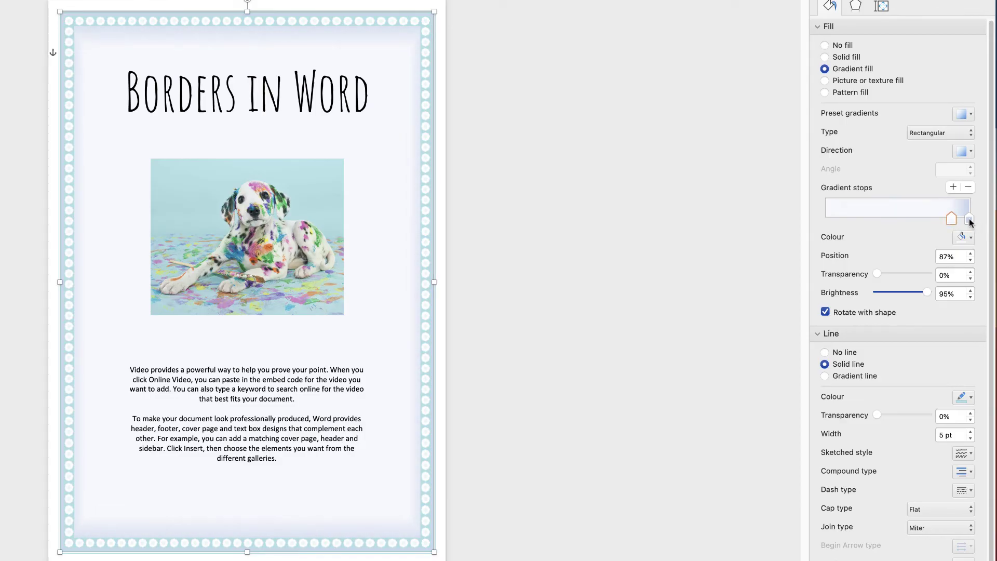
pyautogui.click(969, 219)
pyautogui.click(971, 238)
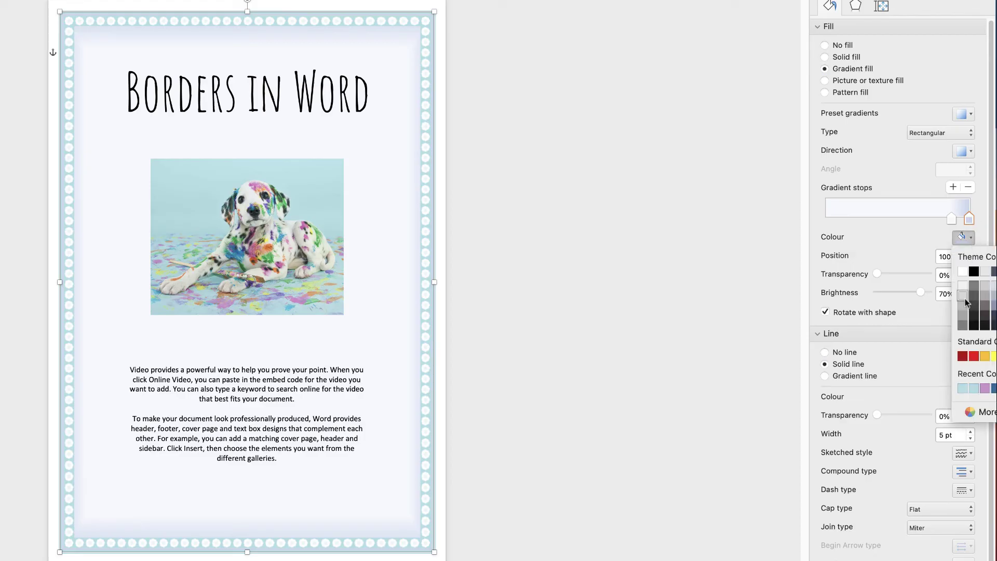
pyautogui.click(963, 389)
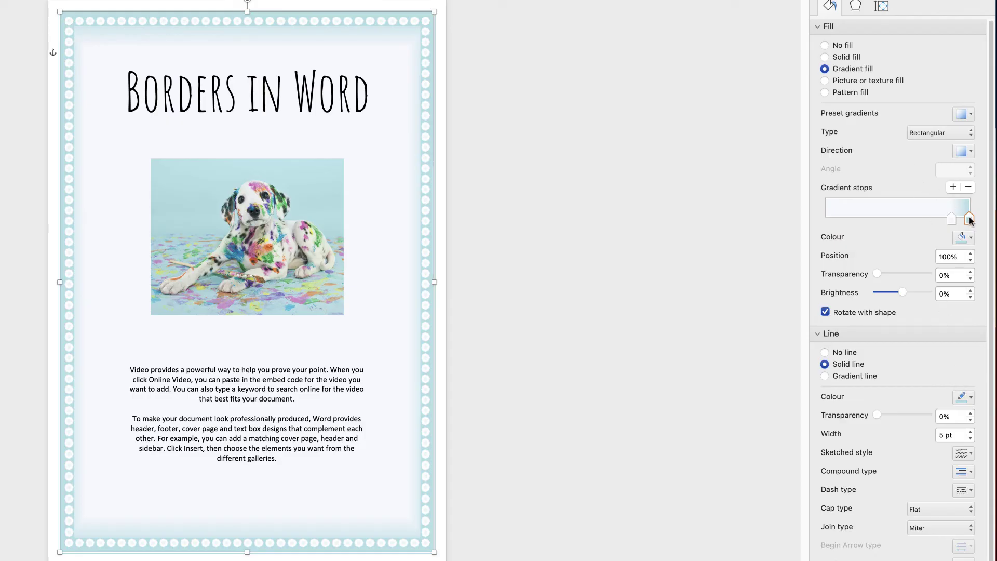
pyautogui.click(951, 219)
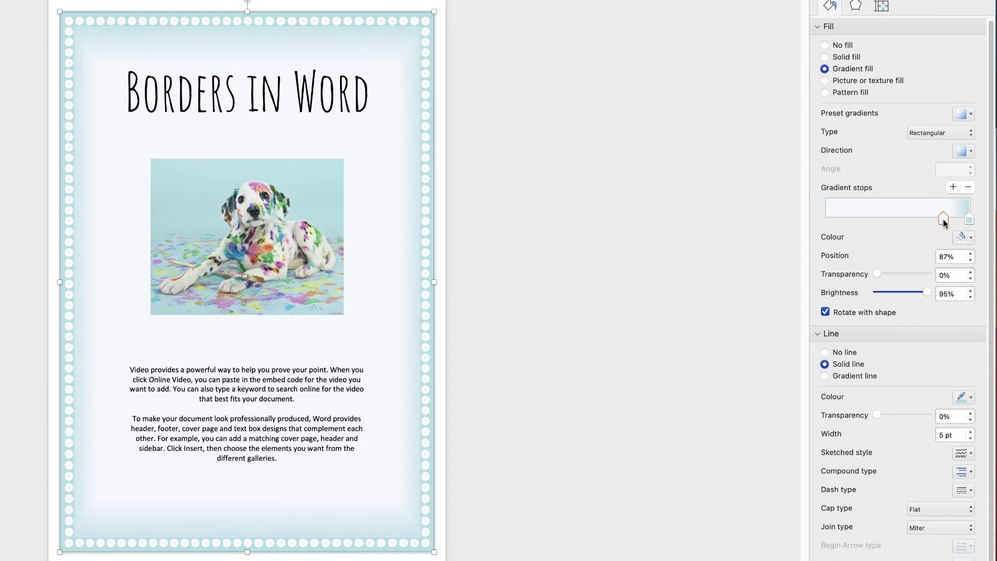
pyautogui.moveTo(948, 220); pyautogui.dragTo(946, 222)
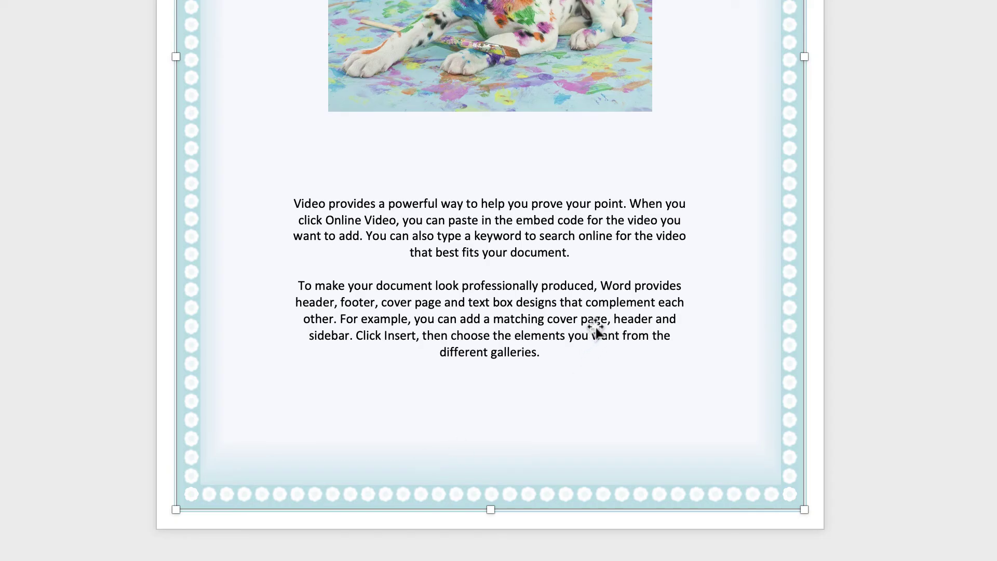
# Step: Paste a copy of the gradient rectangle and send it backwards until it lies behind the title, dog picture and body text
pyautogui.hotkey('ctrl', 'v')
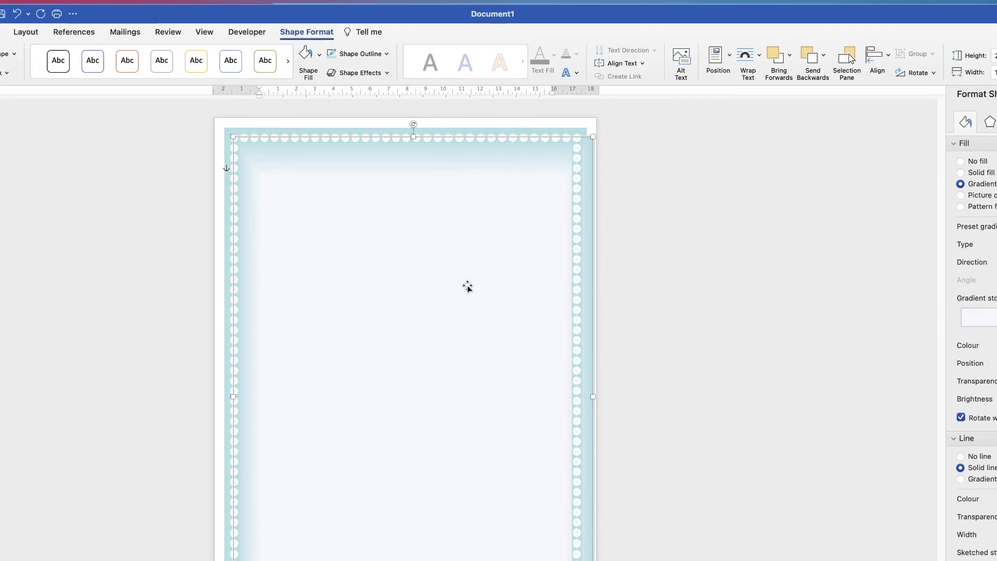
pyautogui.click(811, 59)
pyautogui.click(812, 60)
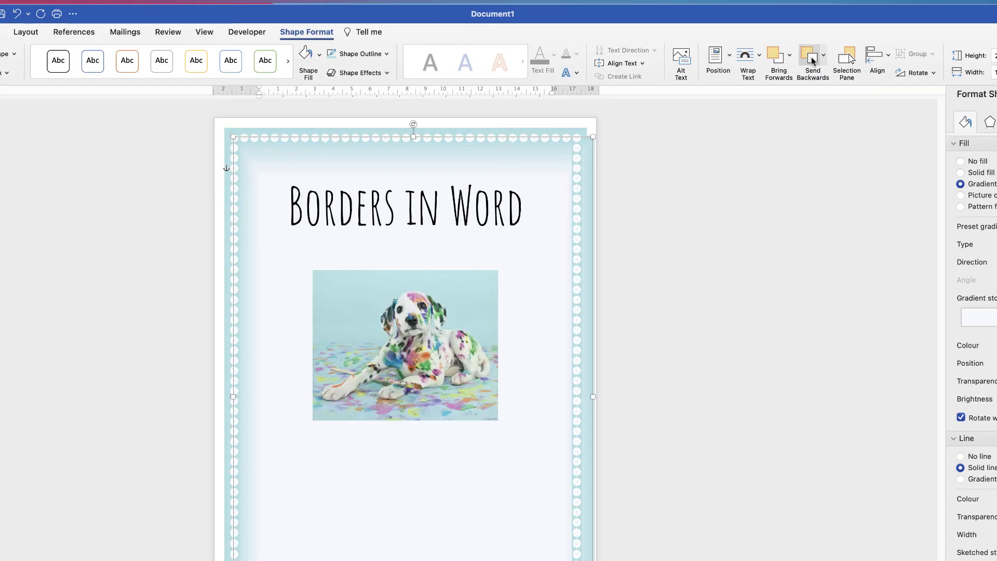
pyautogui.click(813, 60)
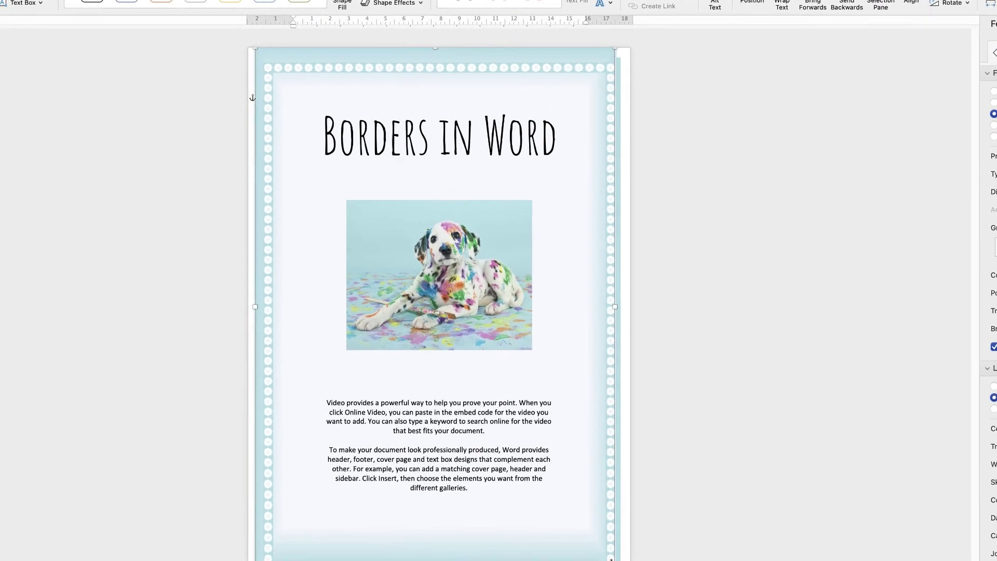
# Step: Resize the copied rectangle to fit just inside the flower border, about 18.2 cm wide, and set its height to 26.8 cm
pyautogui.moveTo(575, 560); pyautogui.dragTo(575, 560)
pyautogui.moveTo(623, 528); pyautogui.dragTo(621, 529)
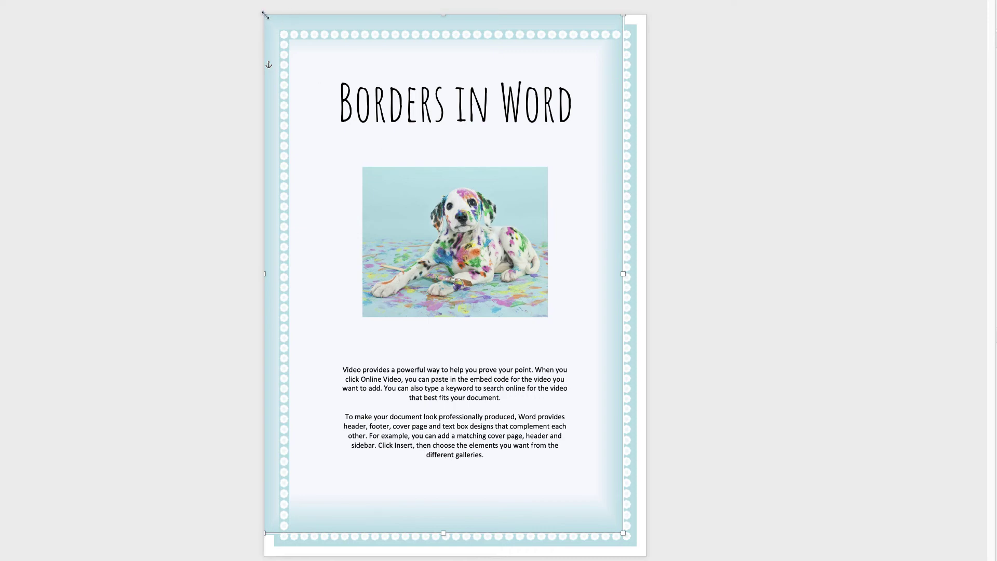
pyautogui.moveTo(264, 15); pyautogui.dragTo(287, 42)
pyautogui.moveTo(285, 532); pyautogui.dragTo(290, 530)
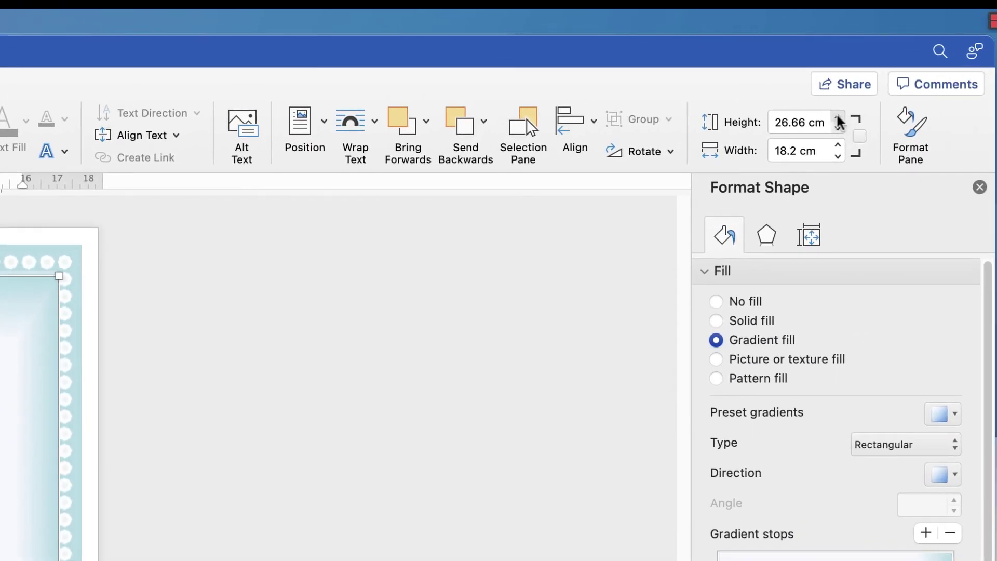
pyautogui.click(837, 117)
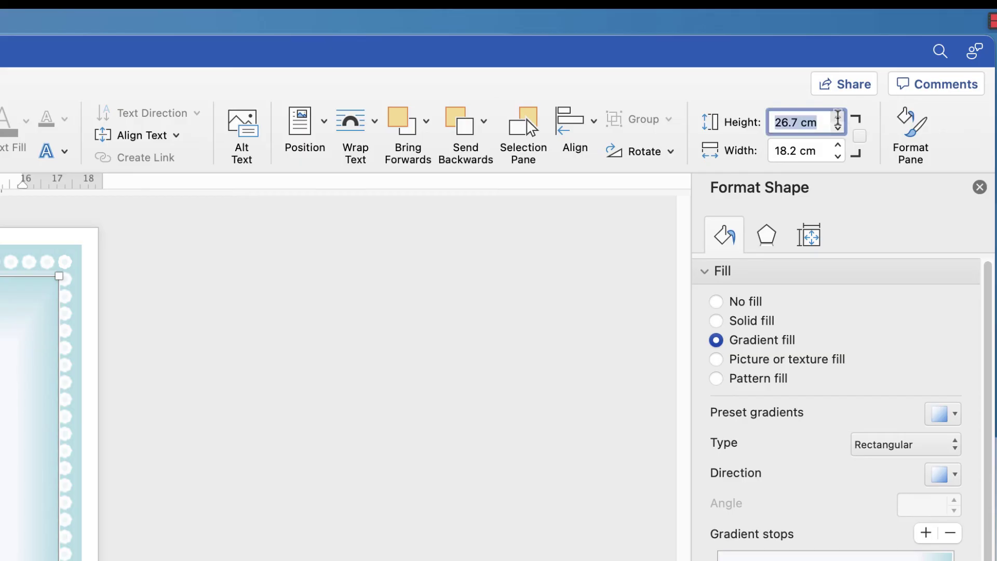
pyautogui.click(837, 115)
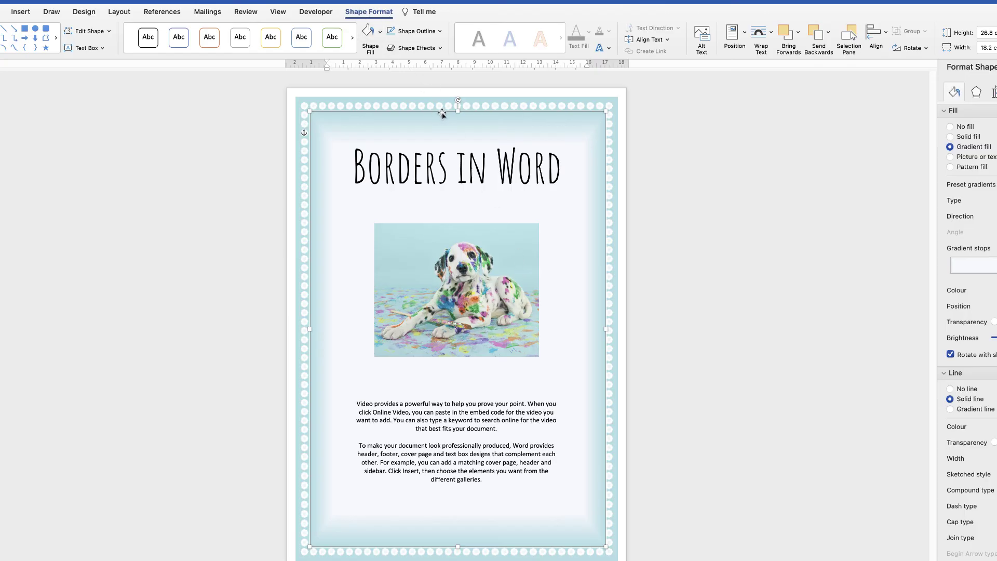
# Step: Align the inner gradient rectangle to the horizontal centre and vertical middle of the page margins
pyautogui.click(885, 36)
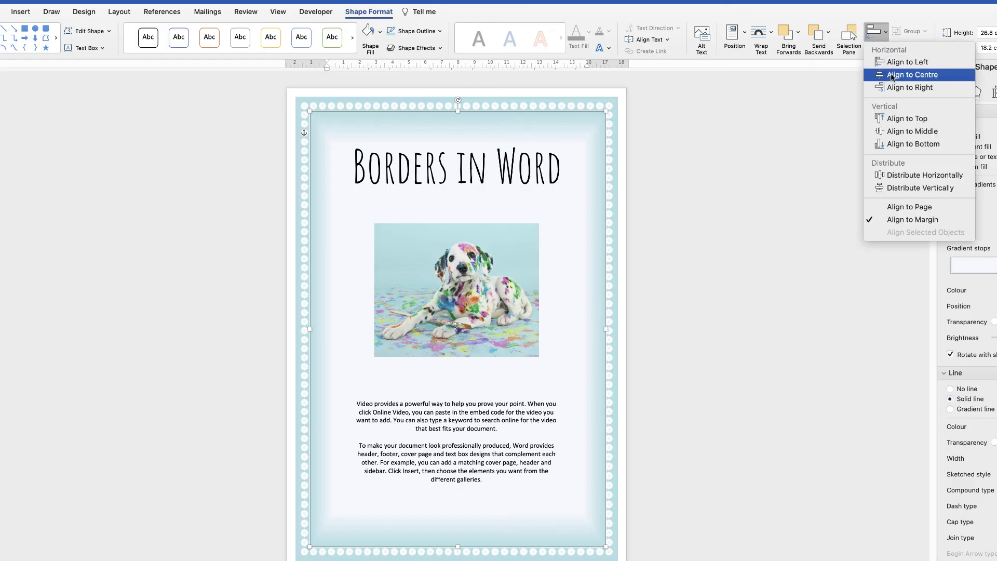
pyautogui.click(892, 76)
pyautogui.click(886, 35)
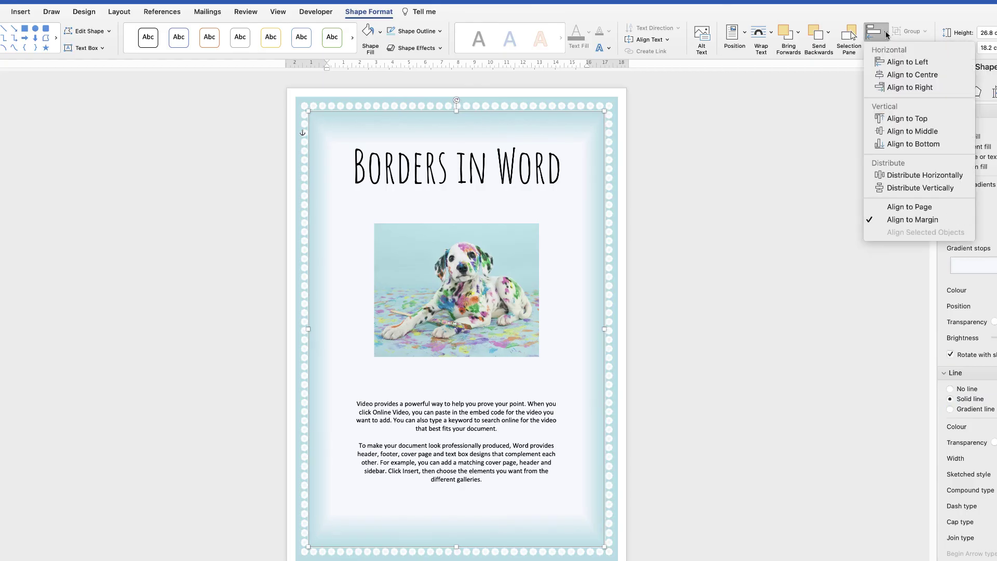
pyautogui.click(892, 132)
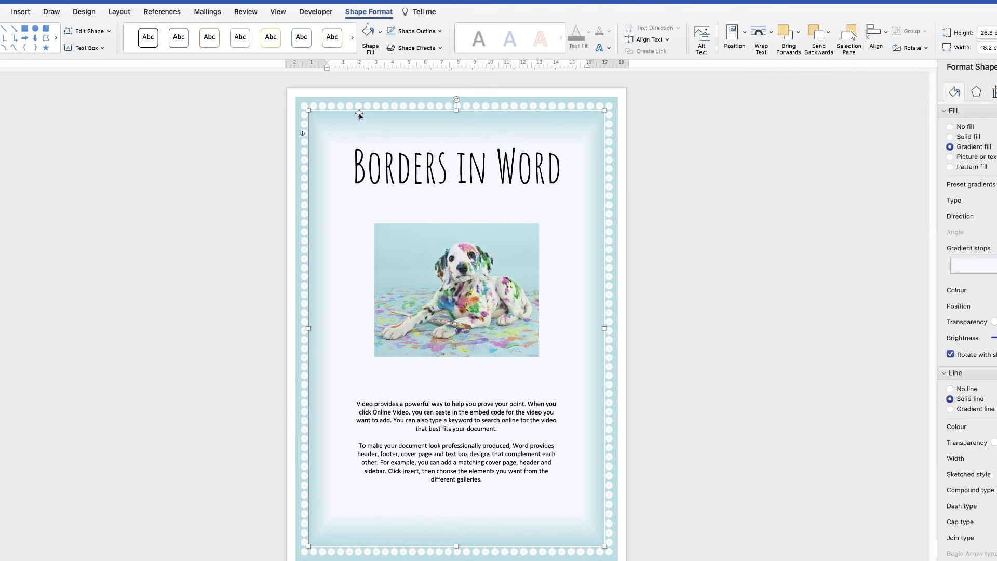
pyautogui.click(701, 227)
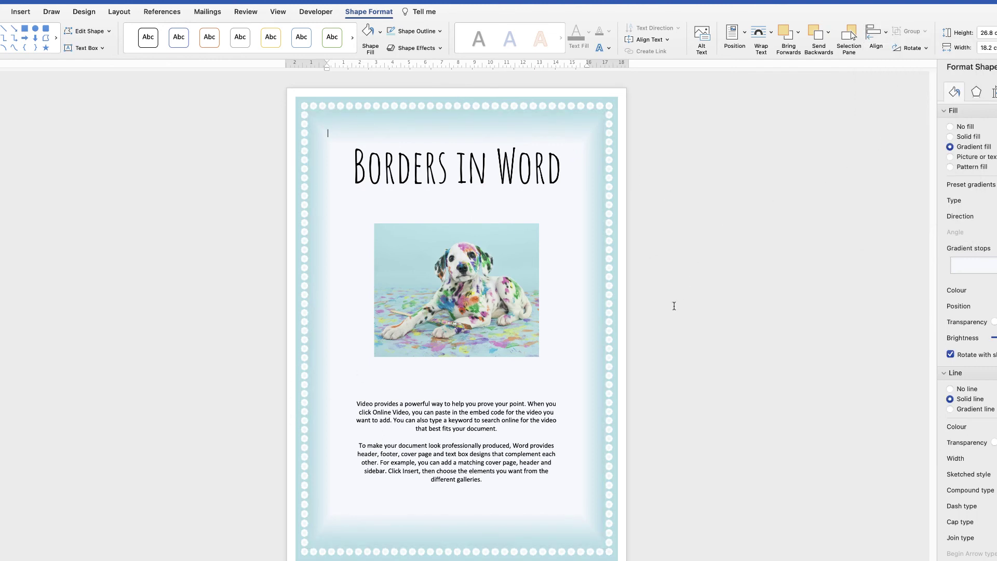
# Step: Select the outer gradient rectangle and align it to the horizontal centre and vertical middle of the margins
pyautogui.click(616, 99)
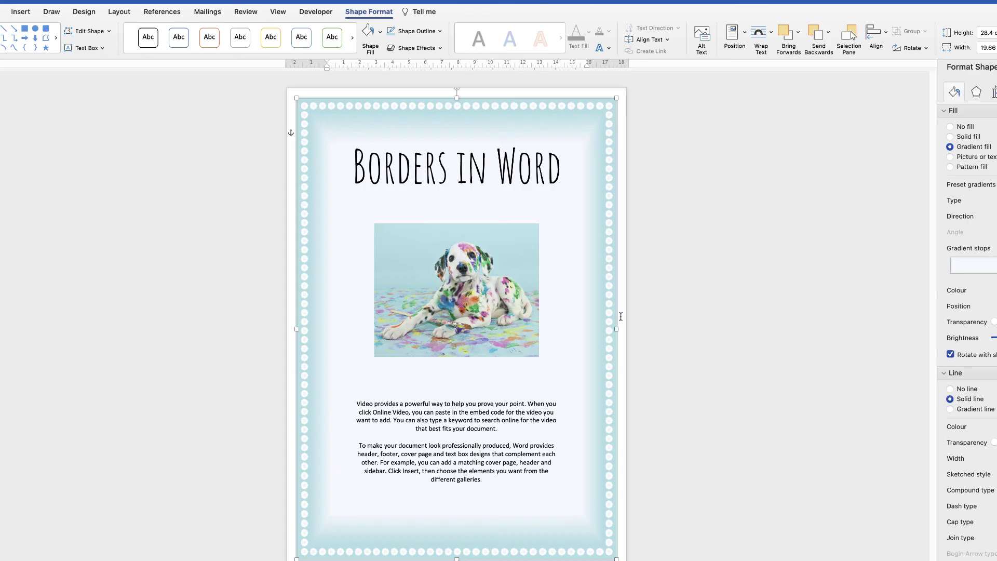
pyautogui.click(886, 35)
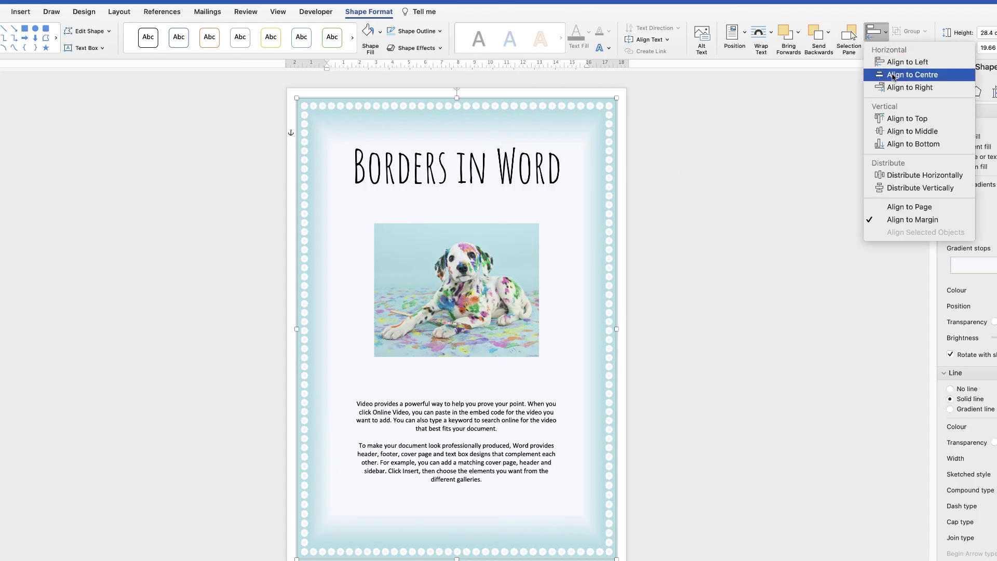
pyautogui.click(894, 74)
pyautogui.click(886, 35)
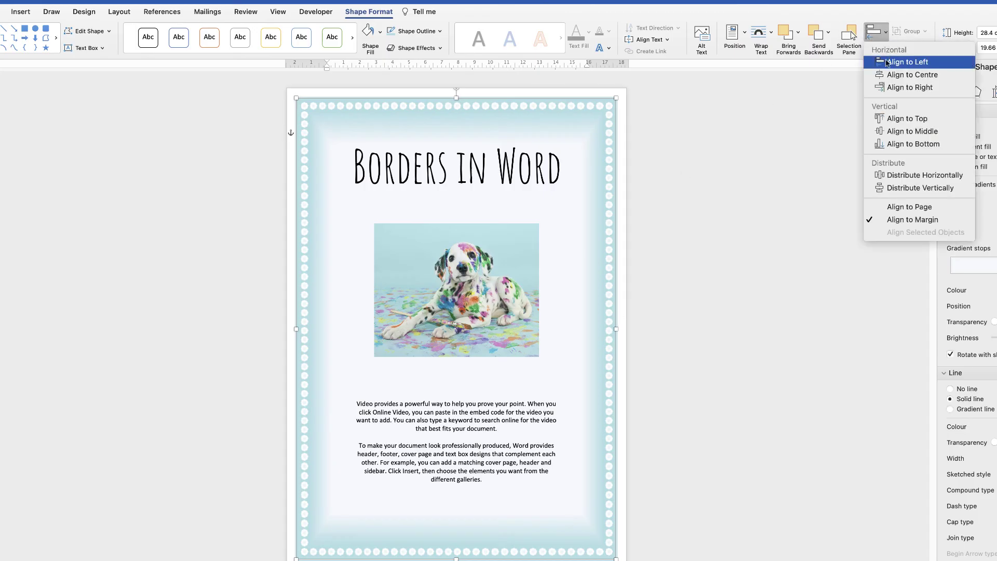
pyautogui.click(893, 131)
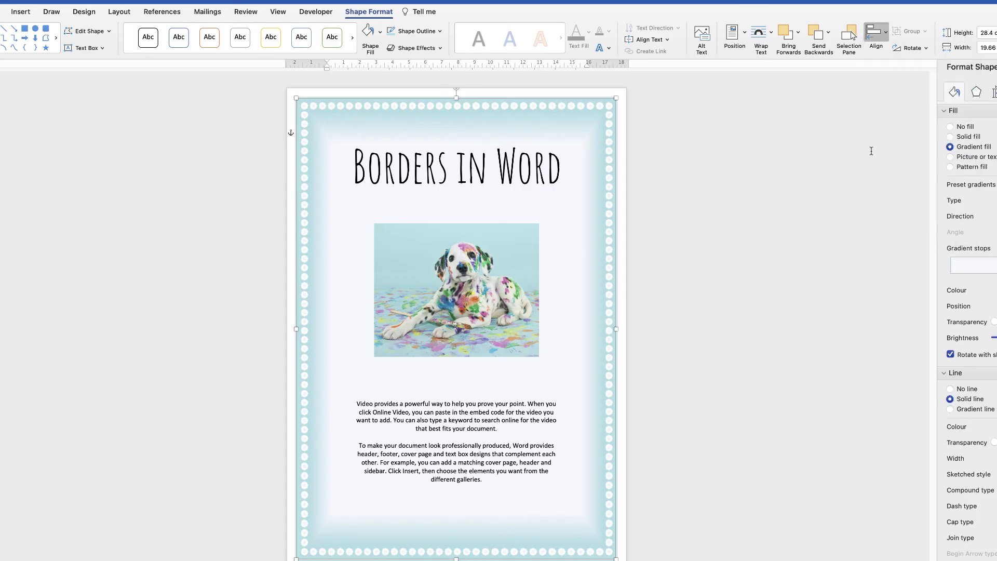
pyautogui.click(650, 221)
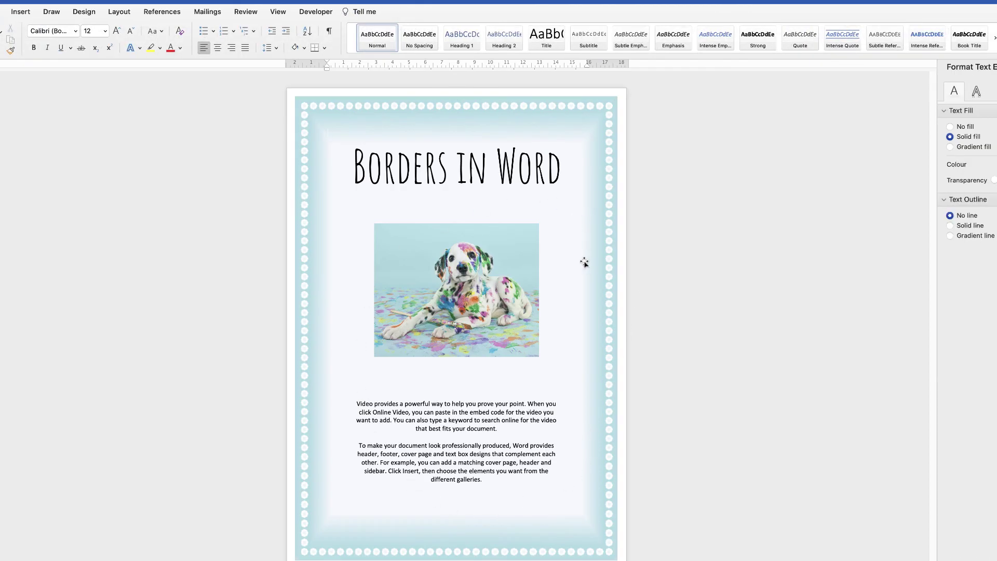
# Step: Try the inner rectangle with no fill so only the outer rectangle's gradient lies behind the content
pyautogui.click(592, 197)
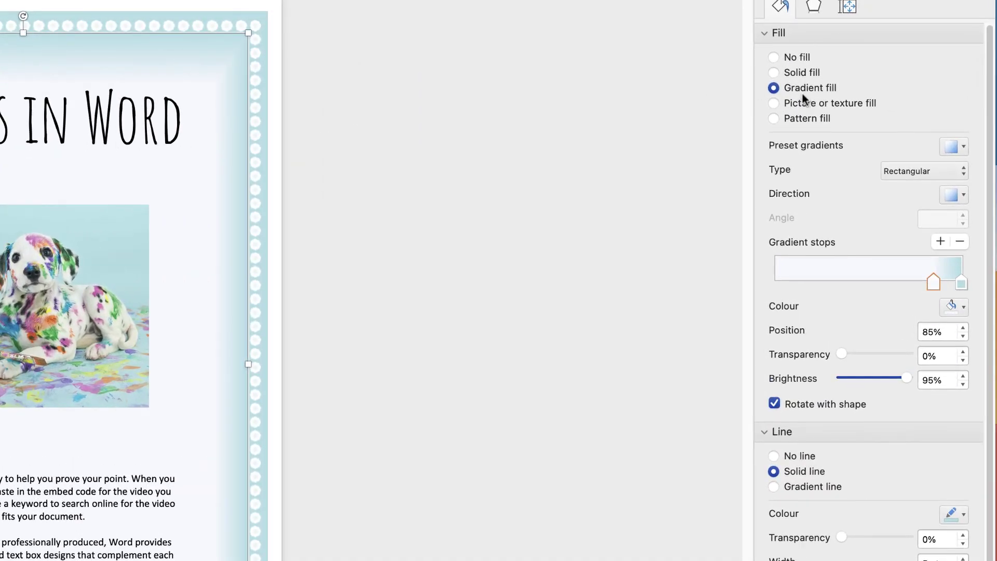
pyautogui.click(773, 60)
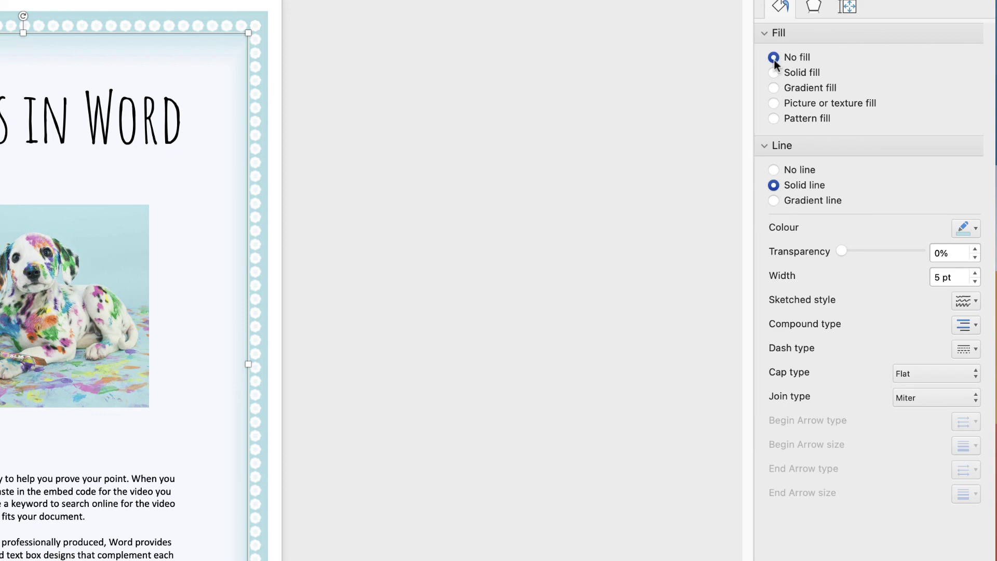
pyautogui.click(352, 172)
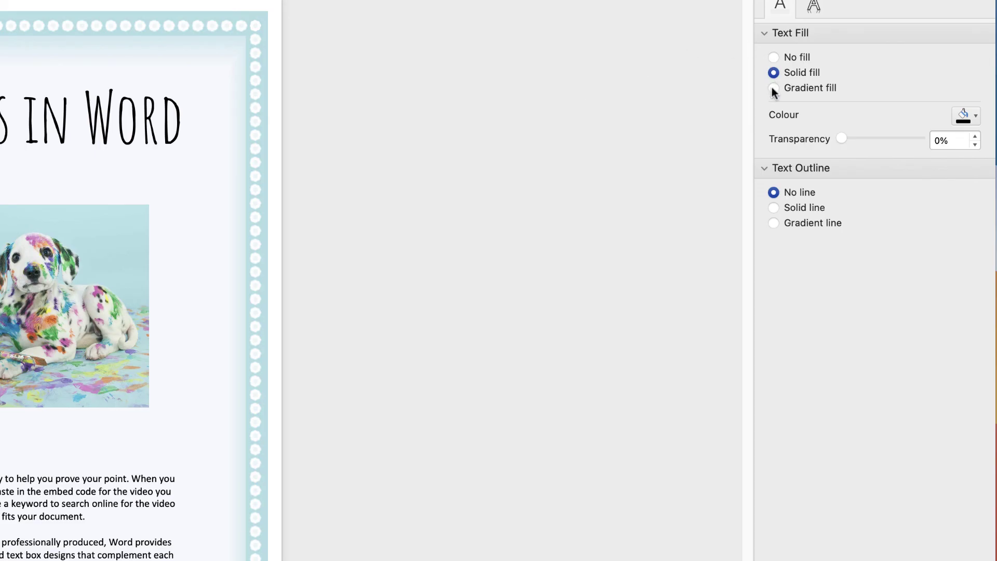
# Step: Try narrower and wider gradient edges on the inner rectangle by sliding its near-white stop to 92% and then 64%
pyautogui.click(211, 352)
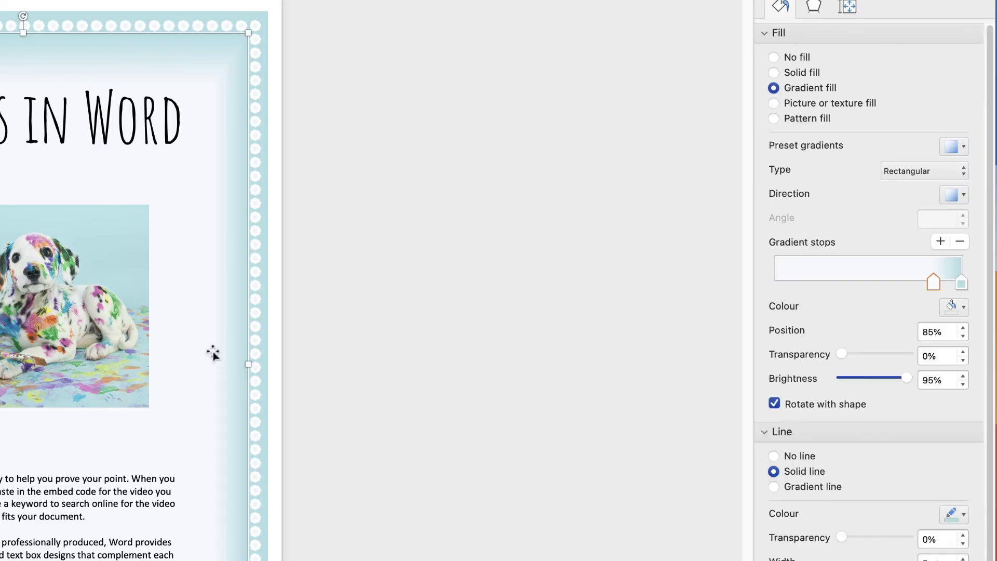
pyautogui.moveTo(932, 283)
pyautogui.mouseDown()
pyautogui.moveTo(896, 288)
pyautogui.moveTo(959, 282)
pyautogui.moveTo(946, 283)
pyautogui.mouseUp()
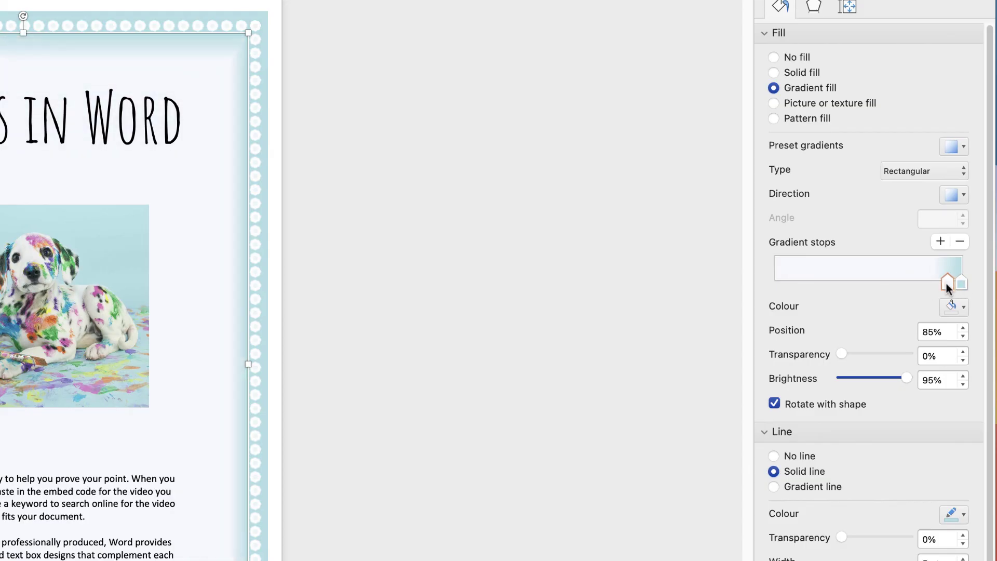
pyautogui.click(442, 302)
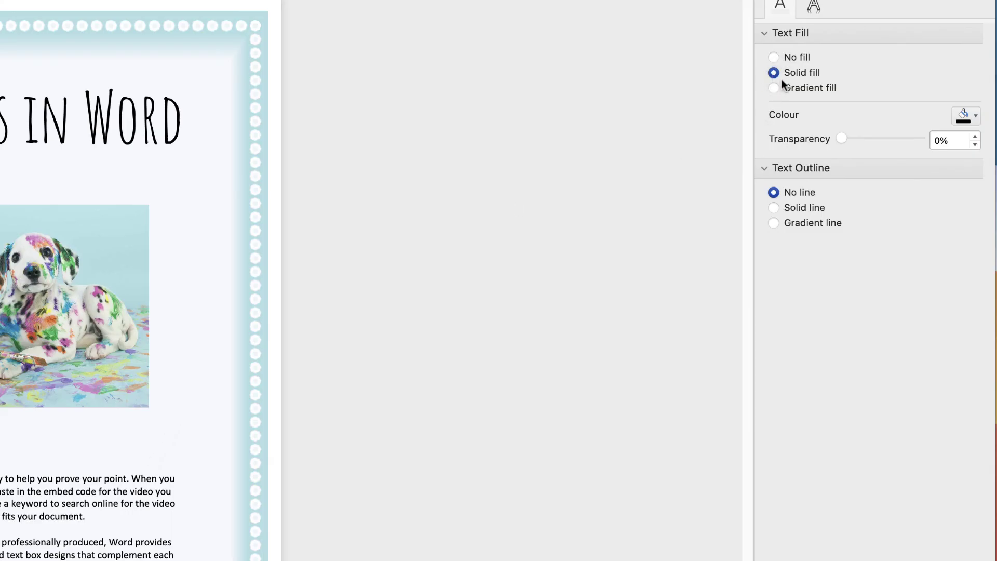
pyautogui.click(238, 215)
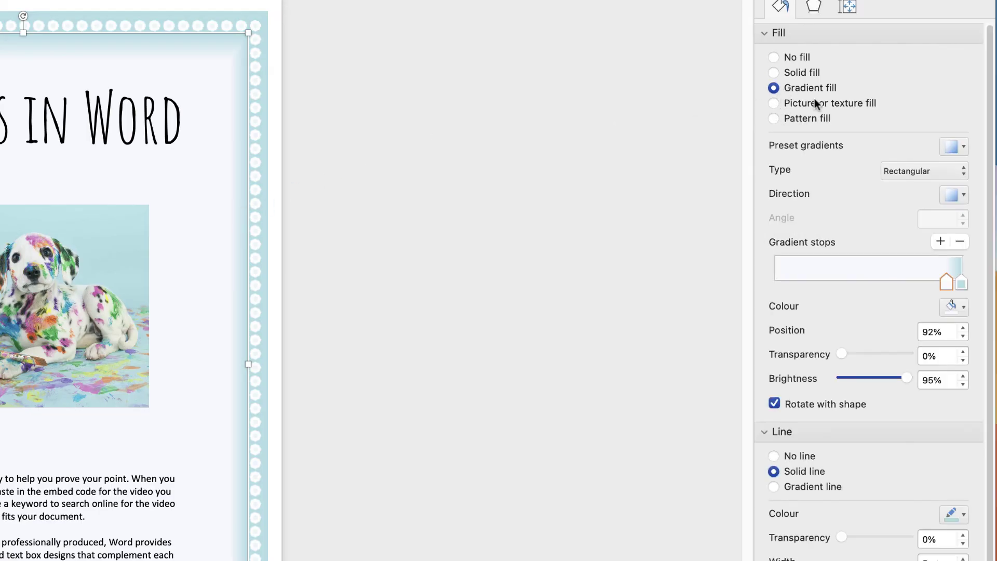
pyautogui.moveTo(944, 283); pyautogui.dragTo(893, 285)
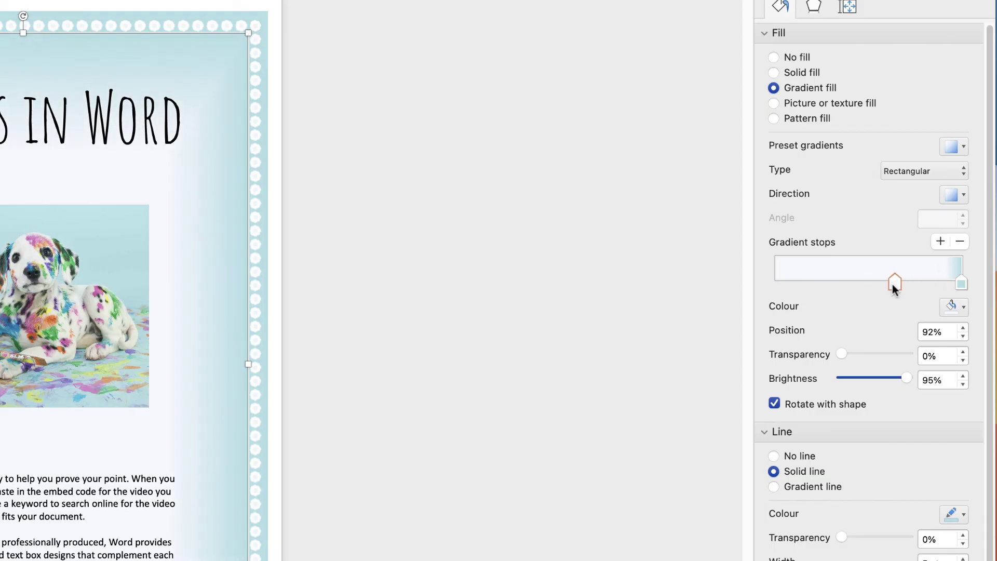
# Step: Try an extra dark blue gradient stop from the recent colours, with the near-white stop at 74%, and delete the added stop
pyautogui.click(940, 242)
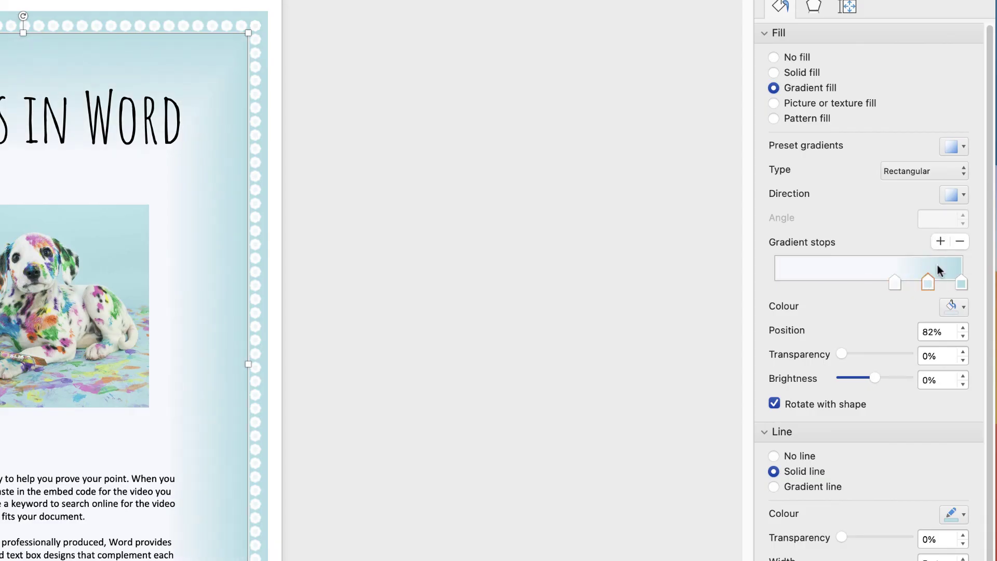
pyautogui.click(962, 307)
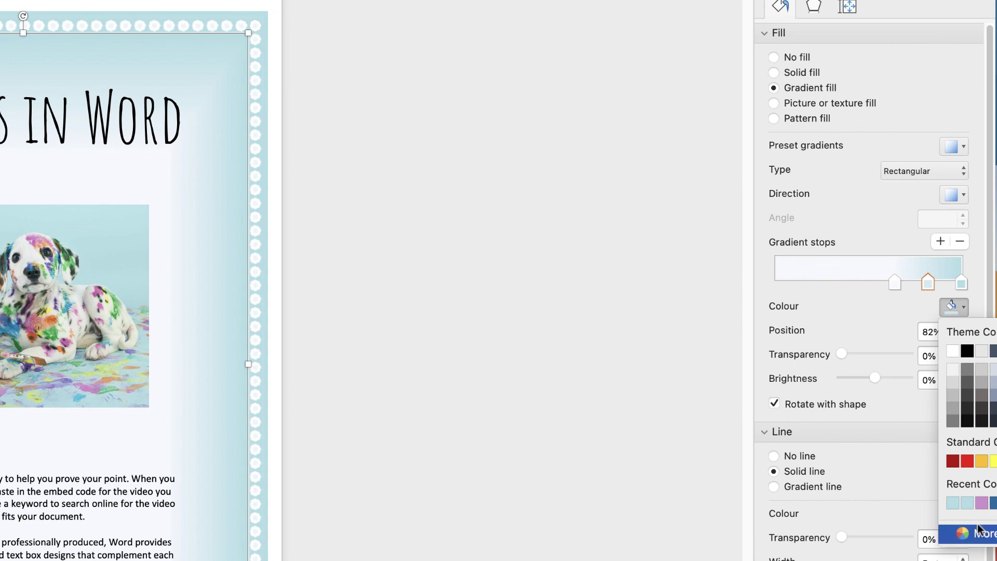
pyautogui.click(993, 503)
pyautogui.moveTo(894, 284); pyautogui.dragTo(843, 283)
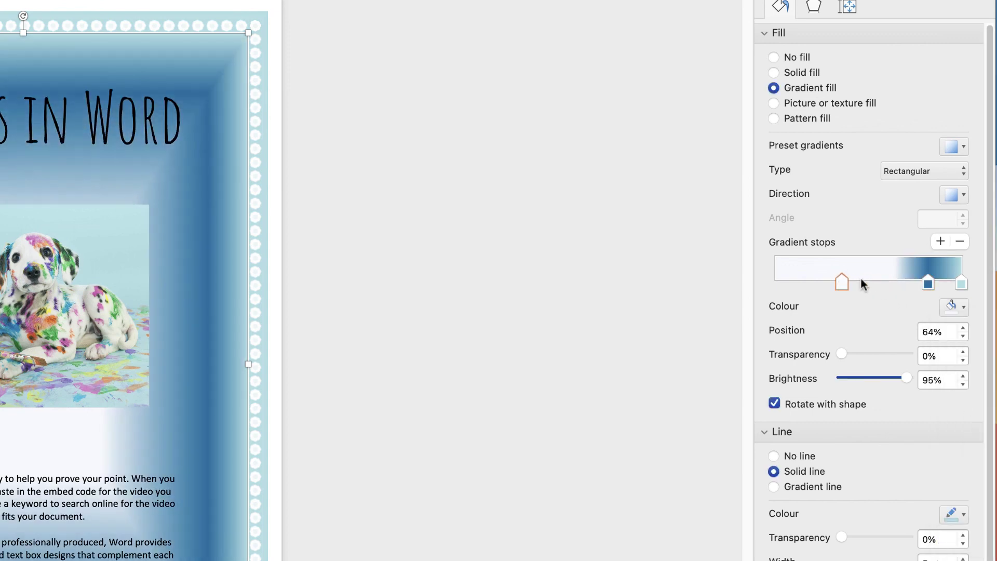
pyautogui.moveTo(928, 283)
pyautogui.mouseDown()
pyautogui.moveTo(877, 285)
pyautogui.moveTo(933, 283)
pyautogui.mouseUp()
pyautogui.moveTo(845, 284); pyautogui.dragTo(914, 284)
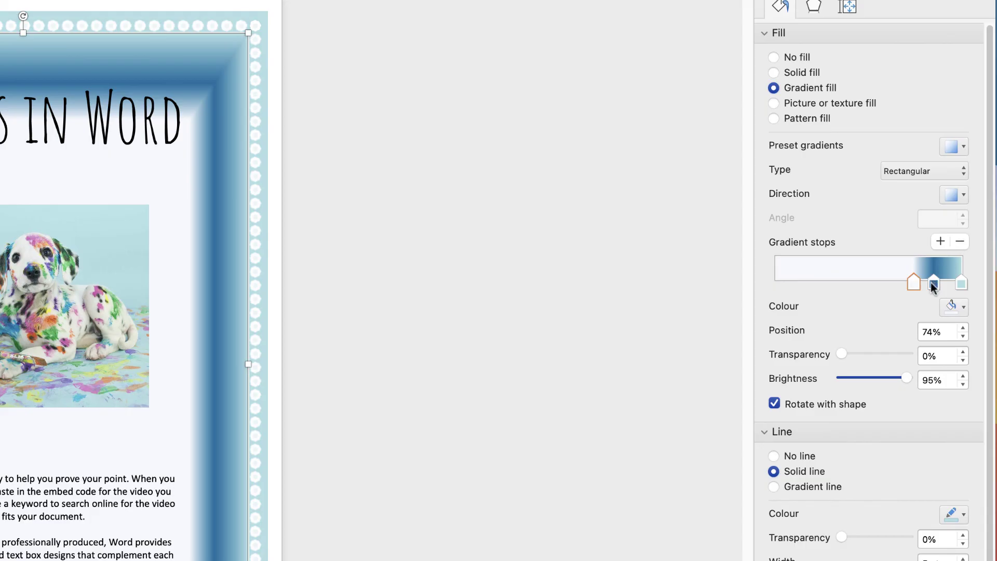
pyautogui.click(933, 284)
pyautogui.click(959, 241)
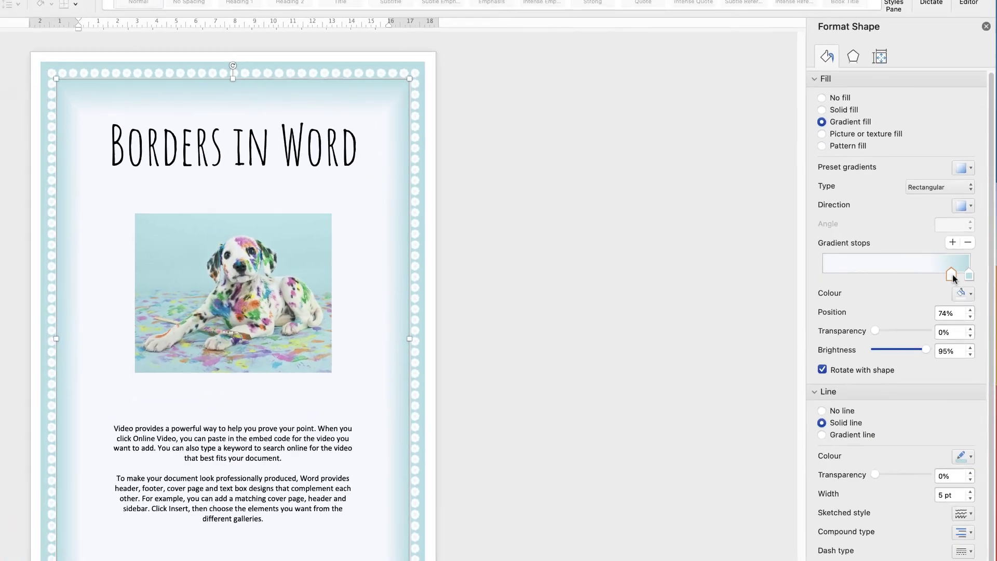
# Step: Set the near-white gradient stop of the inner rectangle to 87% and deselect the shape
pyautogui.moveTo(952, 274); pyautogui.dragTo(953, 274)
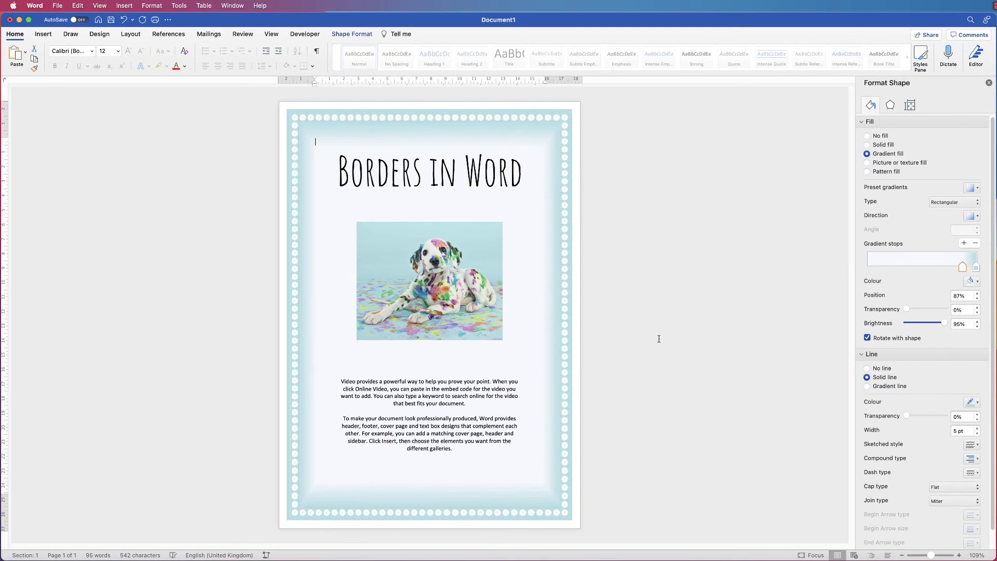
pyautogui.click(655, 333)
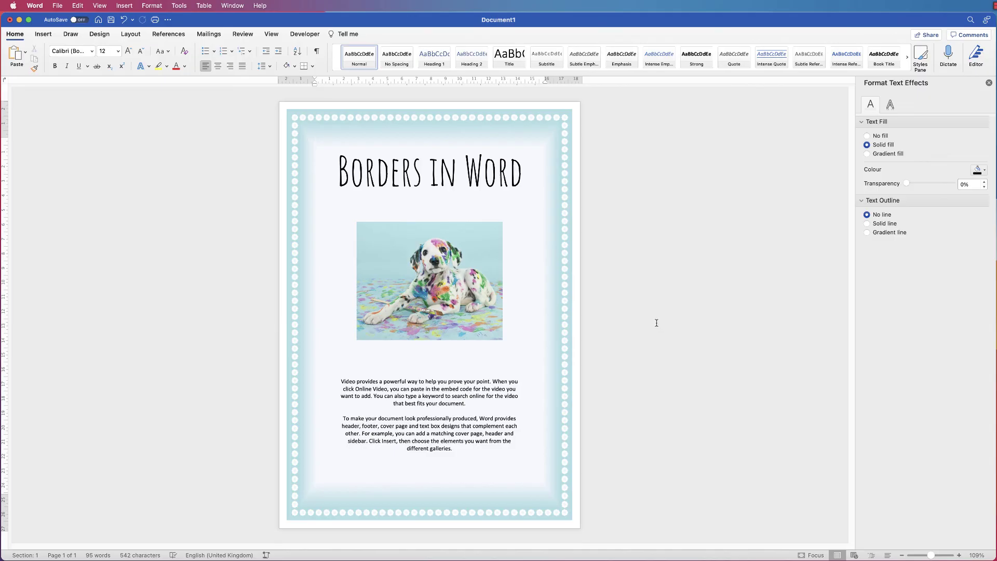